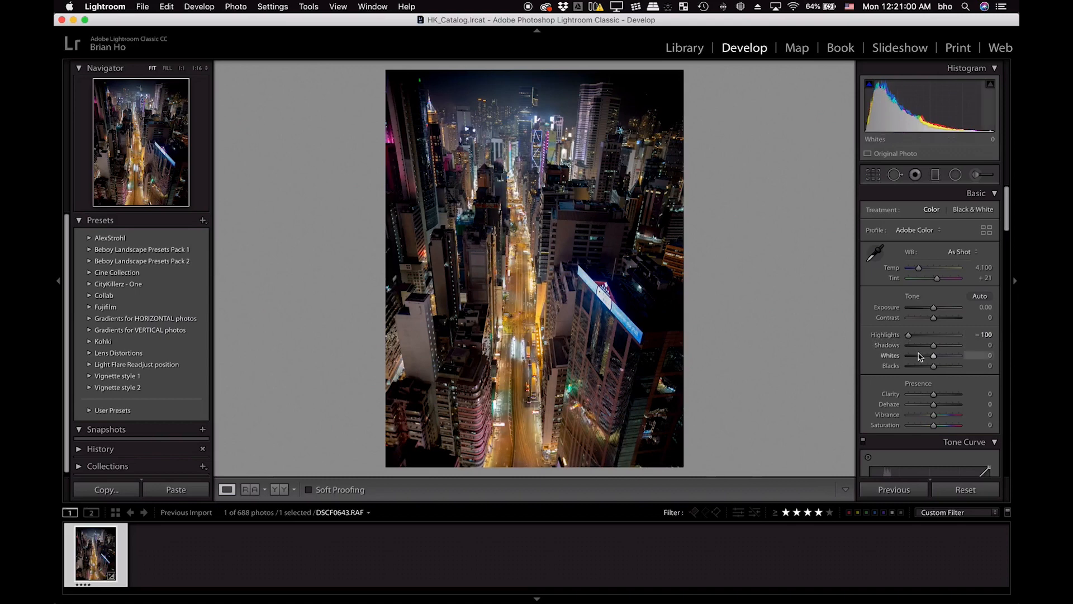
Step: Set Whites to −100, reset Shadows to 0, and raise Contrast to +35 and Exposure to +0.55
drag(943, 349, 969, 347)
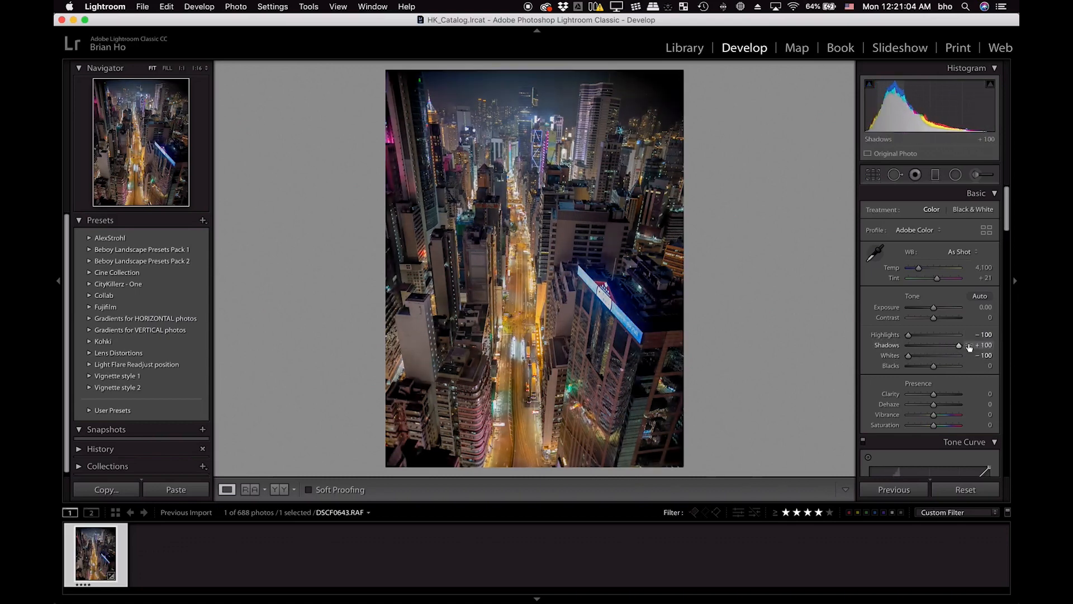
double_click(893, 346)
mouse_move(933, 318)
mouse_down()
mouse_move(945, 322)
mouse_move(940, 309)
mouse_up()
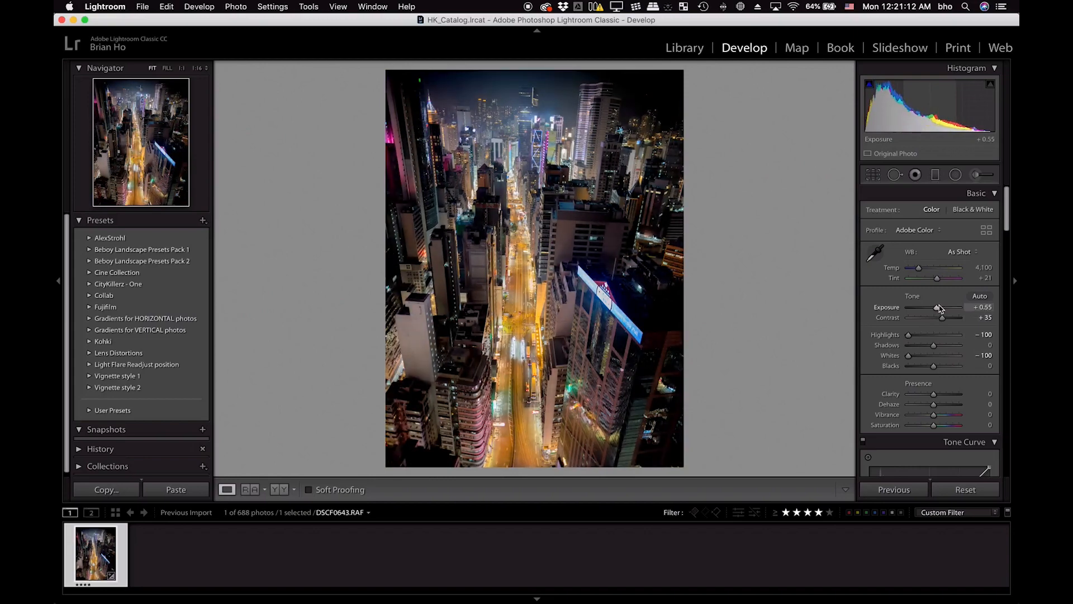
Step: Check the distant buildings and street at 1:1, reset Exposure to 0 and raise Shadows to +100
click(483, 118)
drag(587, 200, 562, 180)
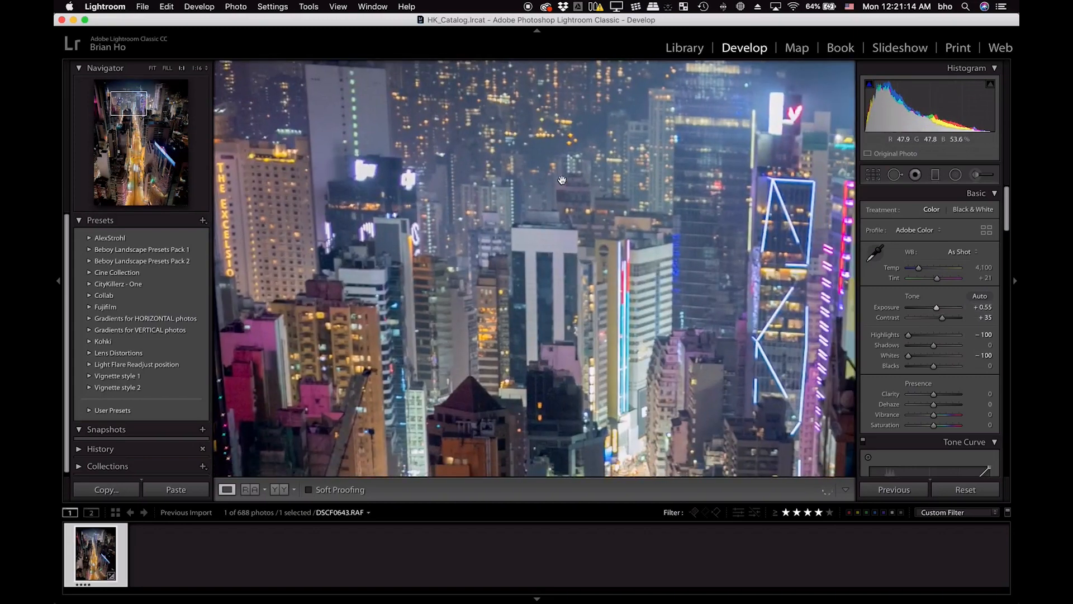
drag(589, 348, 550, 182)
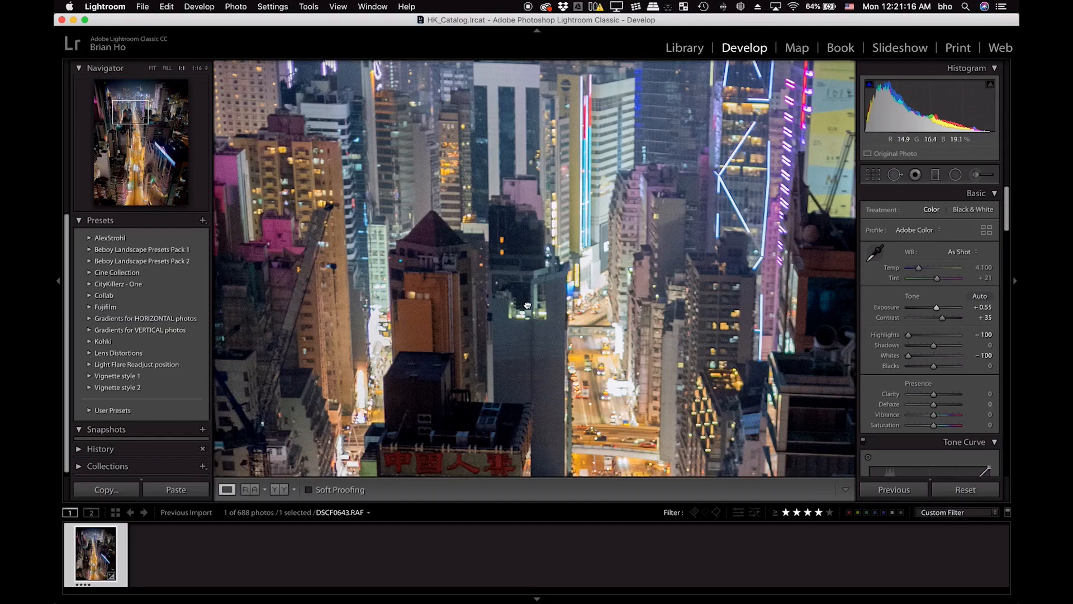
click(527, 306)
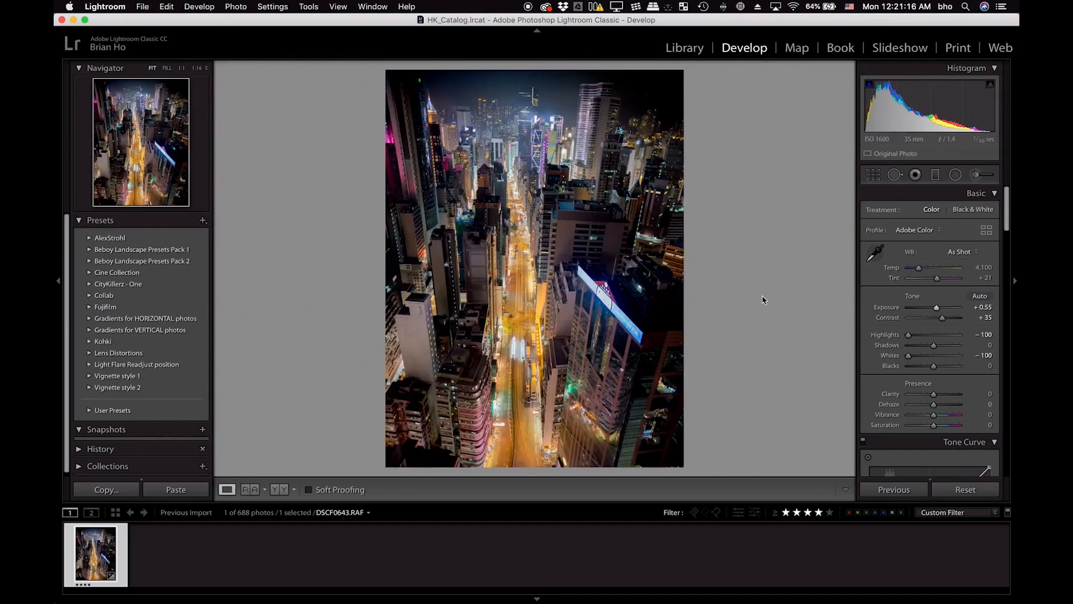
double_click(891, 310)
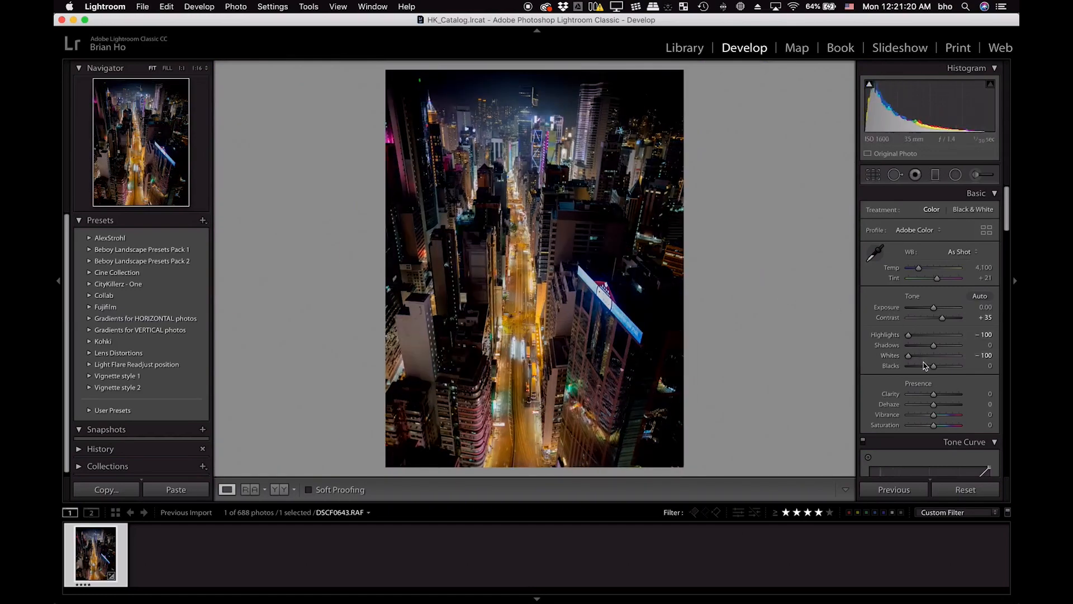
drag(933, 346, 991, 349)
Step: Lower Blacks to −28 and raise Contrast to +40, and compare the edit with the original photo
drag(934, 366, 928, 369)
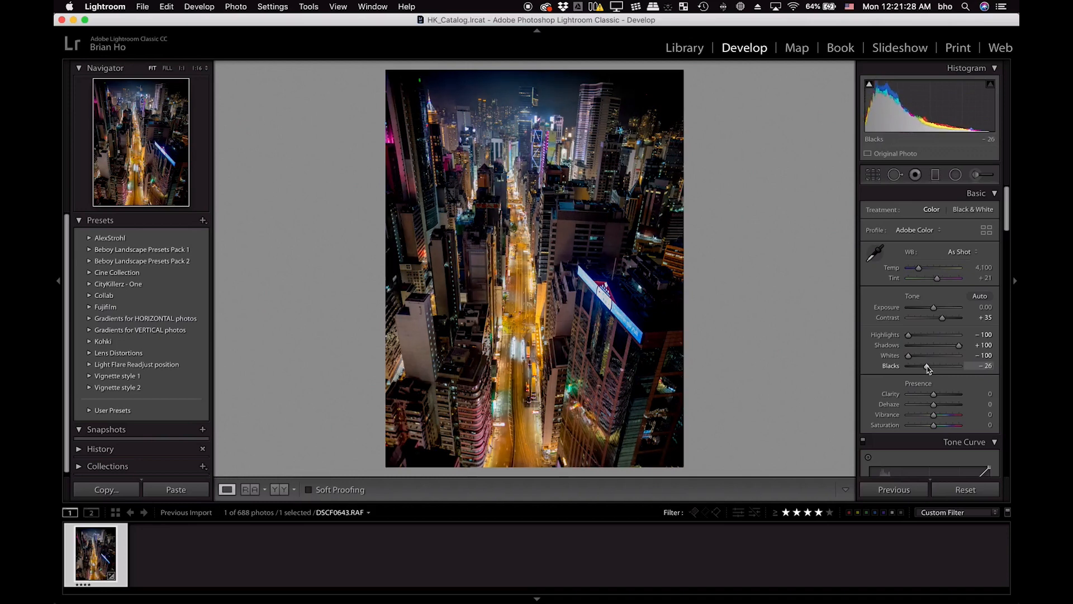
drag(927, 369, 928, 369)
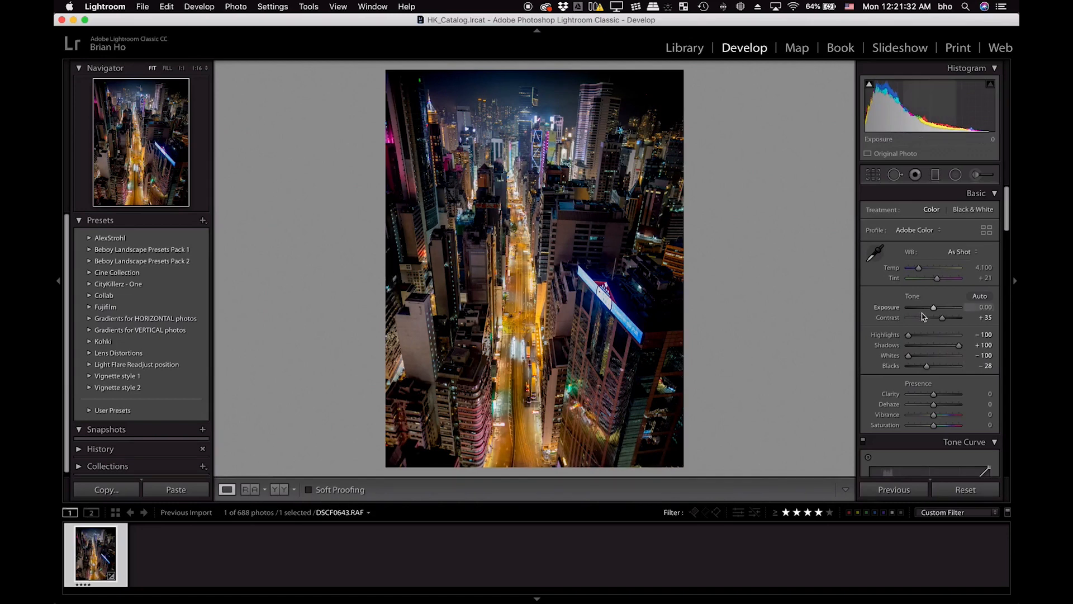
drag(944, 320, 946, 320)
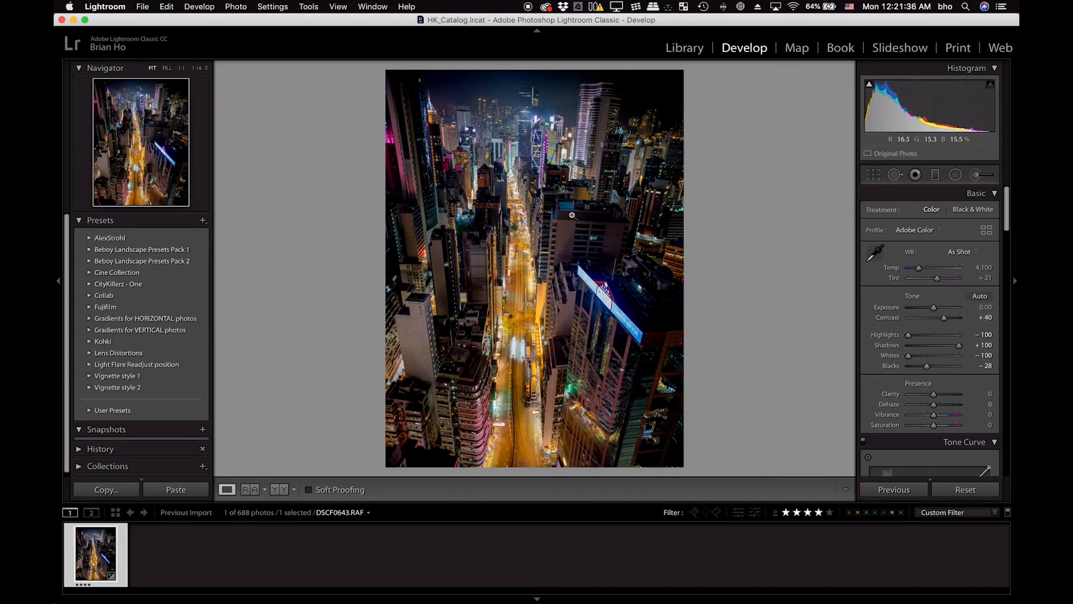
key(backslash)
key(backslash)
Step: Crop the photo to the 4 x 5 / 8 x 10 aspect ratio, rotating it slightly and tightening the frame around the central street
click(873, 175)
click(950, 213)
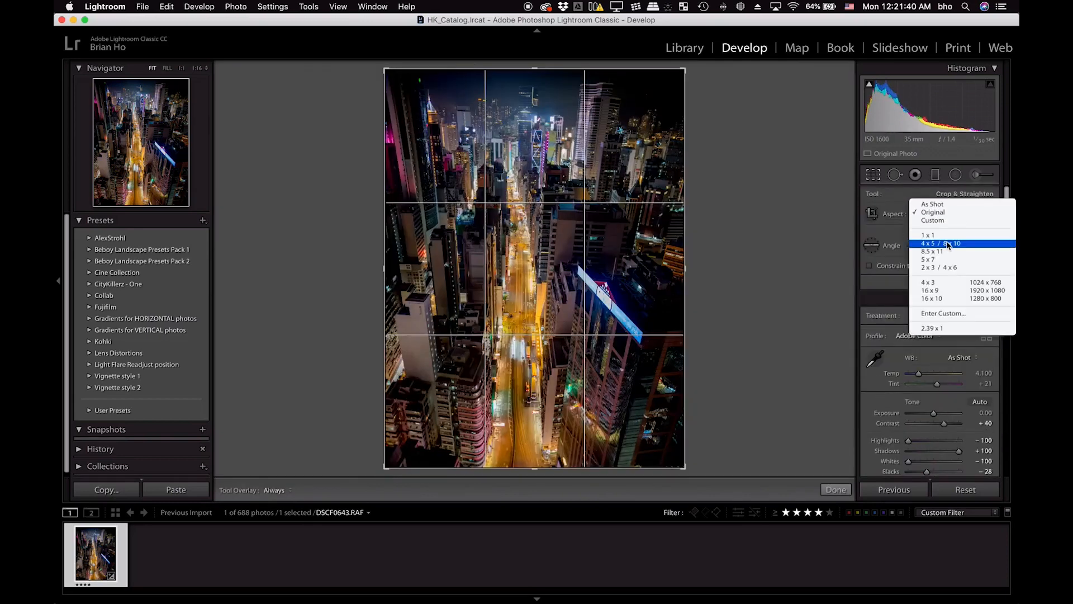
click(948, 244)
drag(738, 197, 726, 191)
drag(682, 452, 654, 416)
drag(679, 367, 690, 355)
mouse_move(611, 353)
mouse_down()
mouse_move(610, 336)
mouse_move(611, 356)
mouse_up()
key(Return)
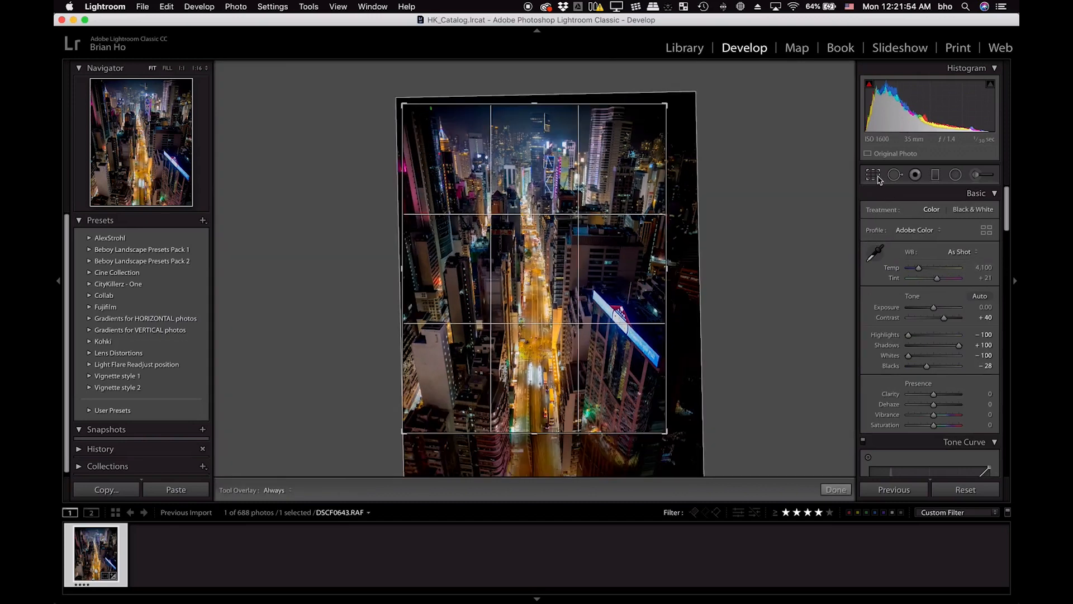
Step: Fine-tune the photo's vertical position within the crop to keep some night sky above the skyline
click(873, 174)
drag(511, 232, 512, 219)
key(Return)
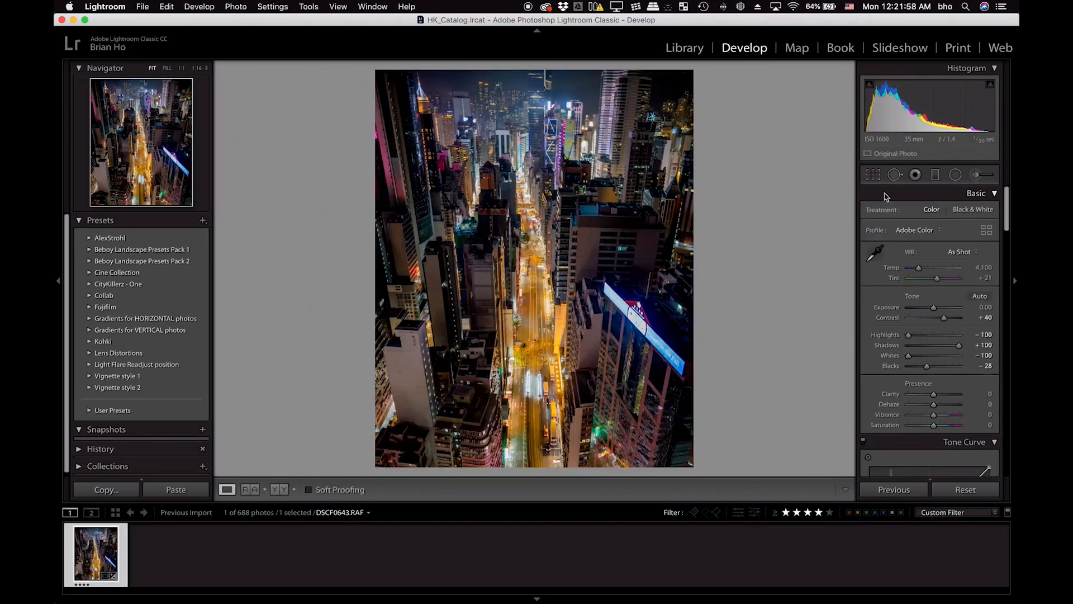
click(873, 175)
drag(576, 237, 577, 244)
key(Return)
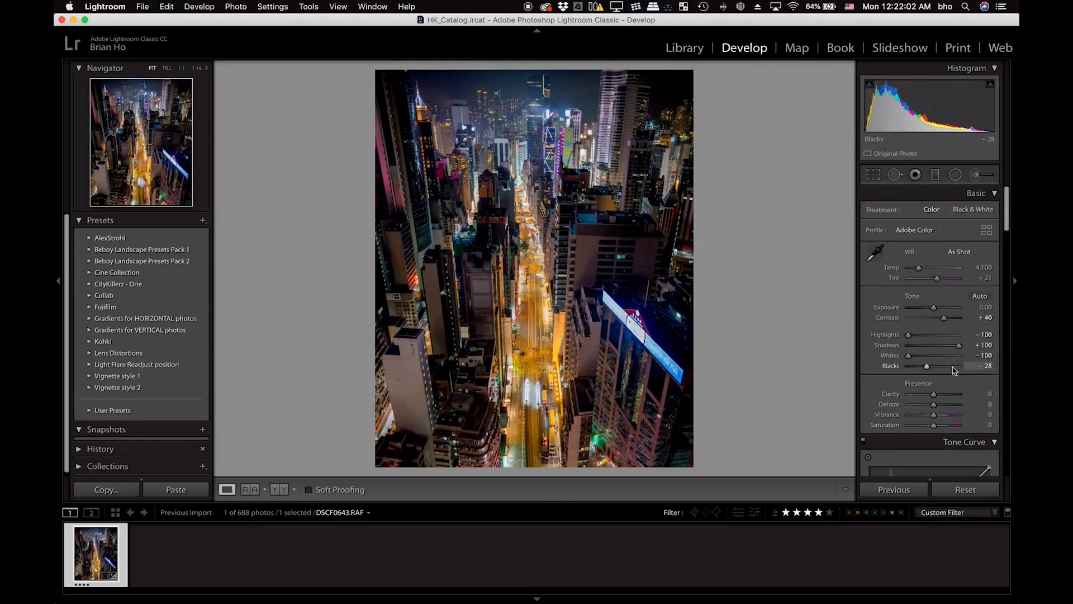
Step: Set the noise reduction Luminance to 38 and its Detail to 100
scroll(938, 385, down, 10)
scroll(937, 385, down, 12)
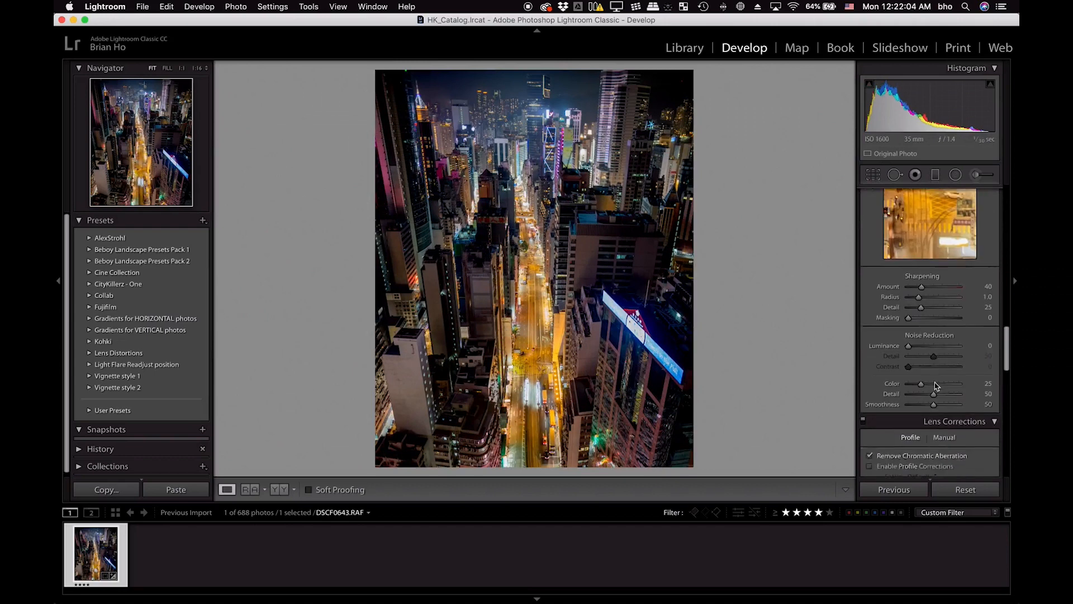
drag(908, 283, 976, 298)
Step: Enable profile corrections with the Sigma 35mm F1.4 lens profile and set the correction's Vignetting amount to 0
click(889, 404)
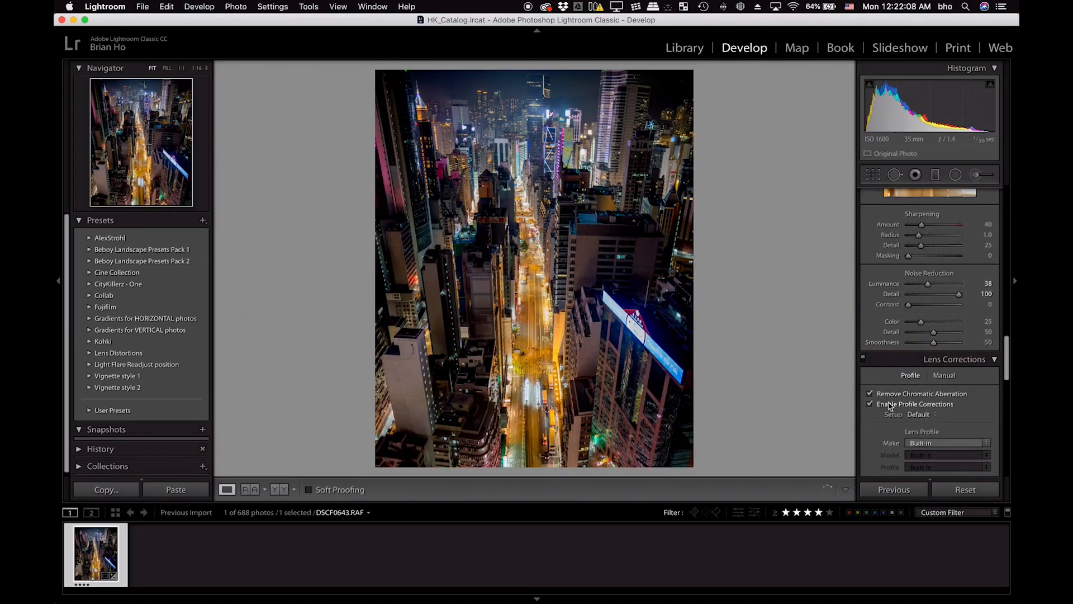
click(922, 443)
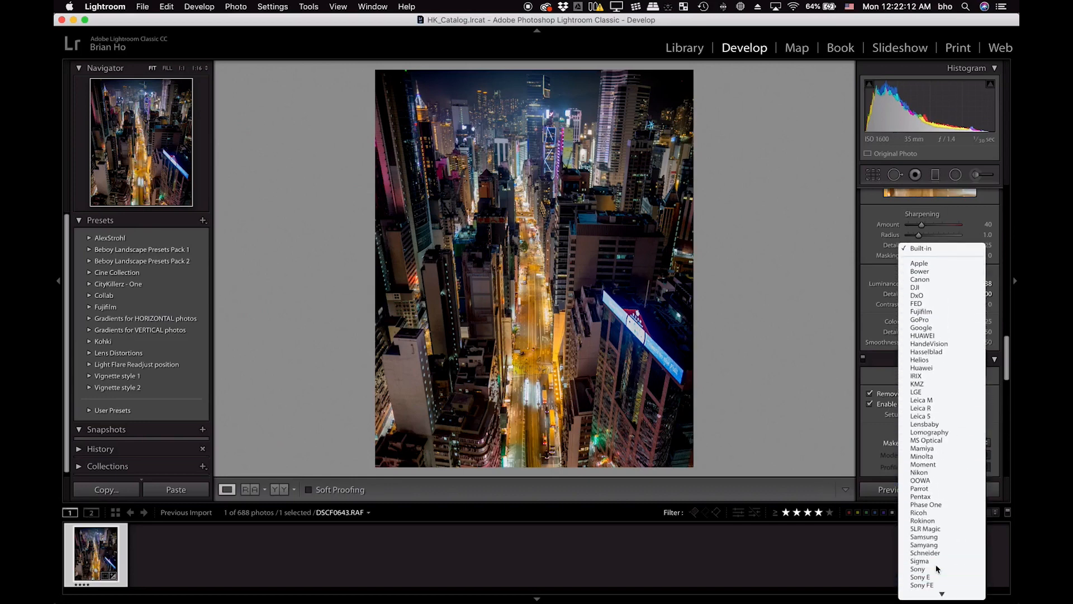
click(936, 569)
scroll(950, 469, down, 2)
drag(935, 448, 897, 450)
scroll(928, 455, down, 2)
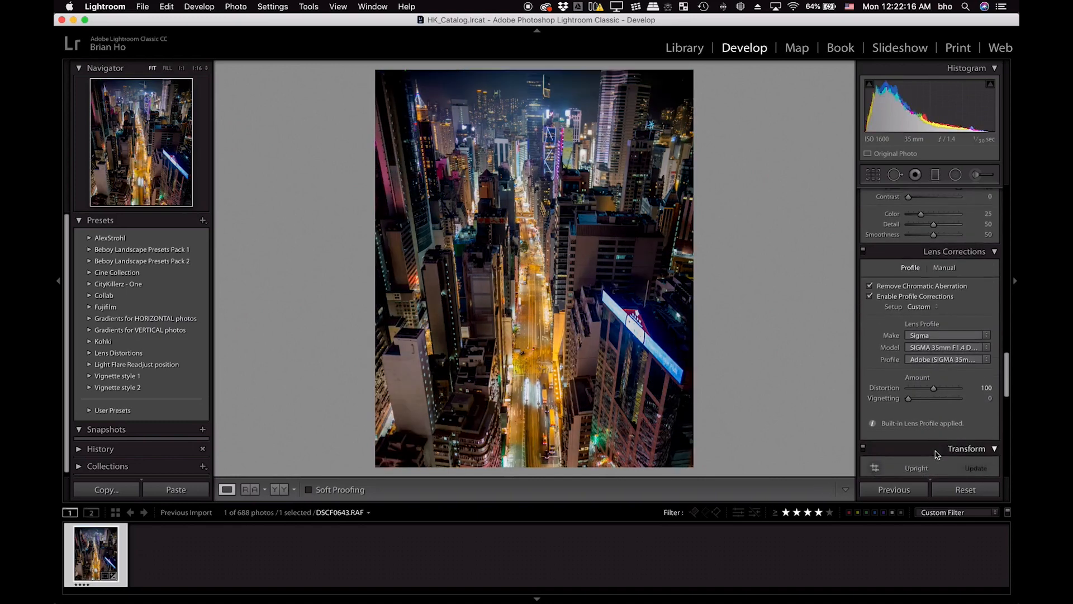
Step: Try the Vertical Upright correction on the photo and apply Auto Upright instead
scroll(928, 459, down, 2)
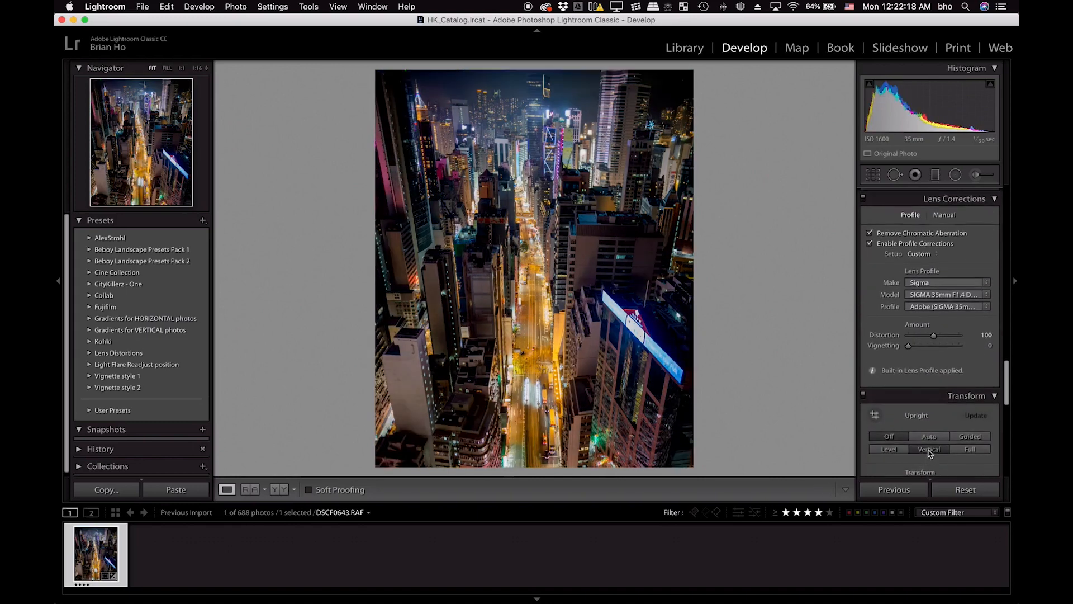
click(929, 450)
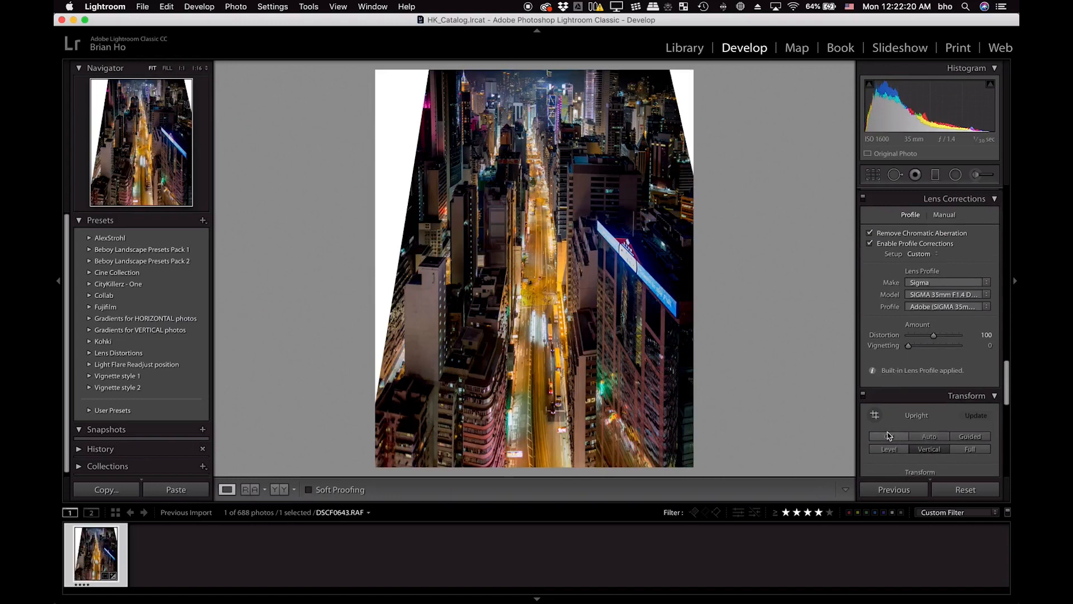
click(929, 436)
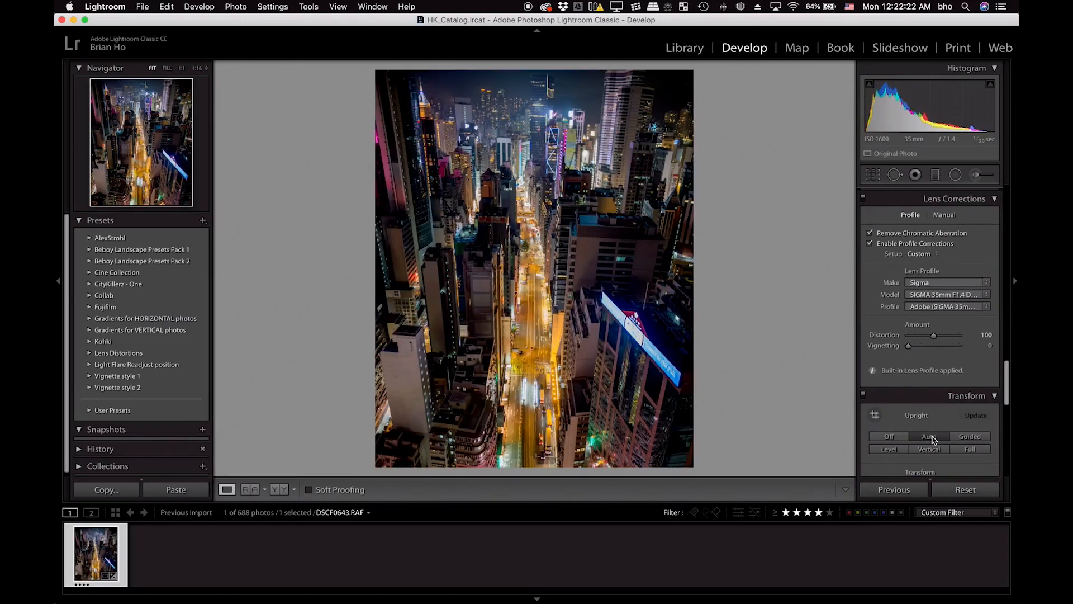
Step: Reopen the crop and shift the perspective-corrected photo slightly down within the frame
click(873, 174)
drag(479, 306, 482, 308)
key(Return)
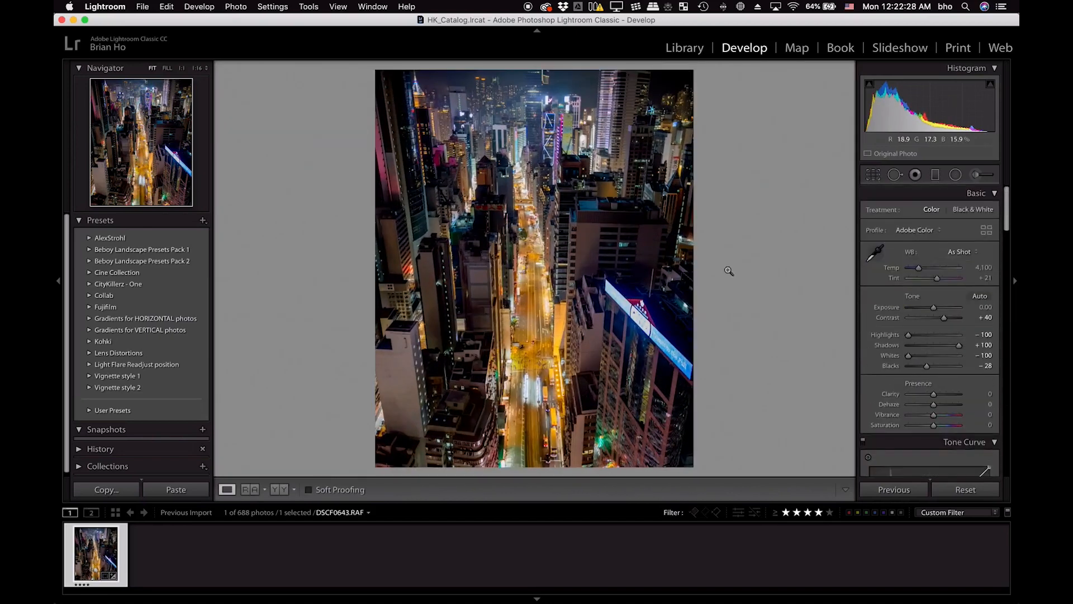
click(873, 179)
drag(573, 254, 571, 266)
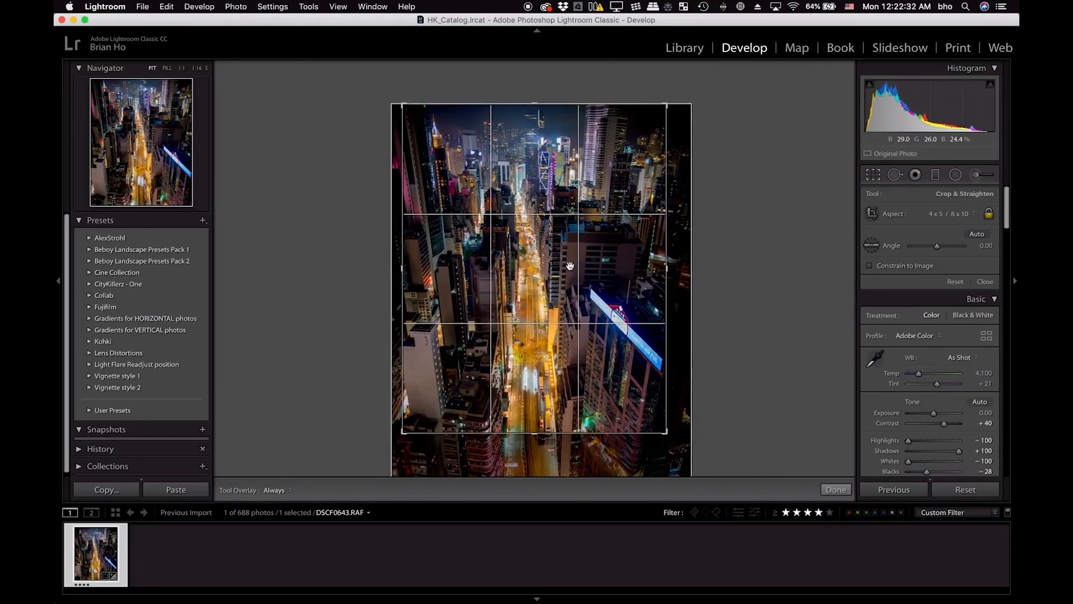
key(Return)
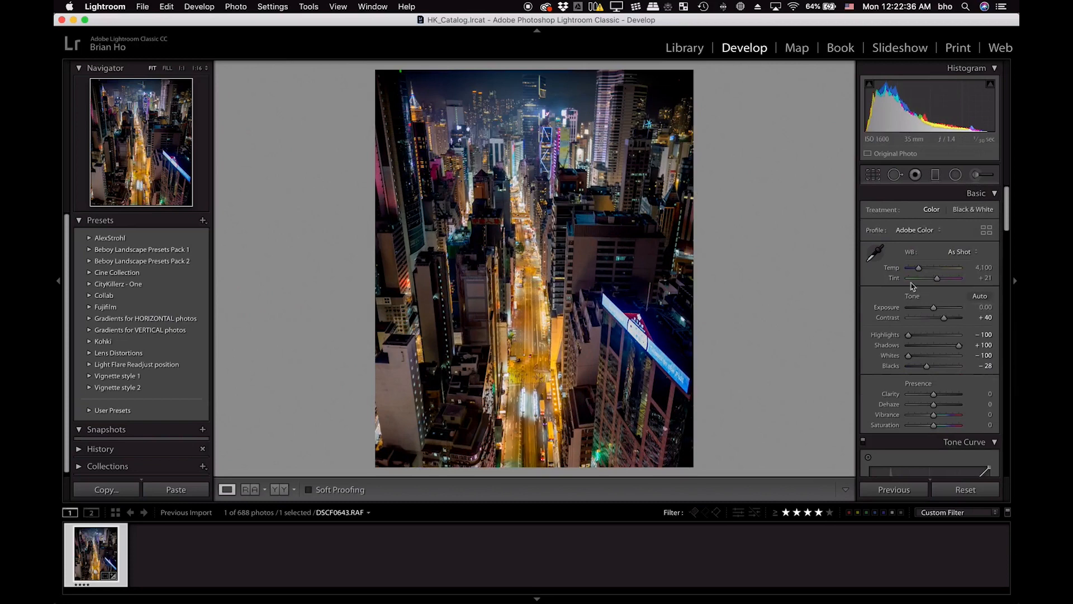
Step: Raise the photo's Clarity to +17
drag(933, 394, 939, 398)
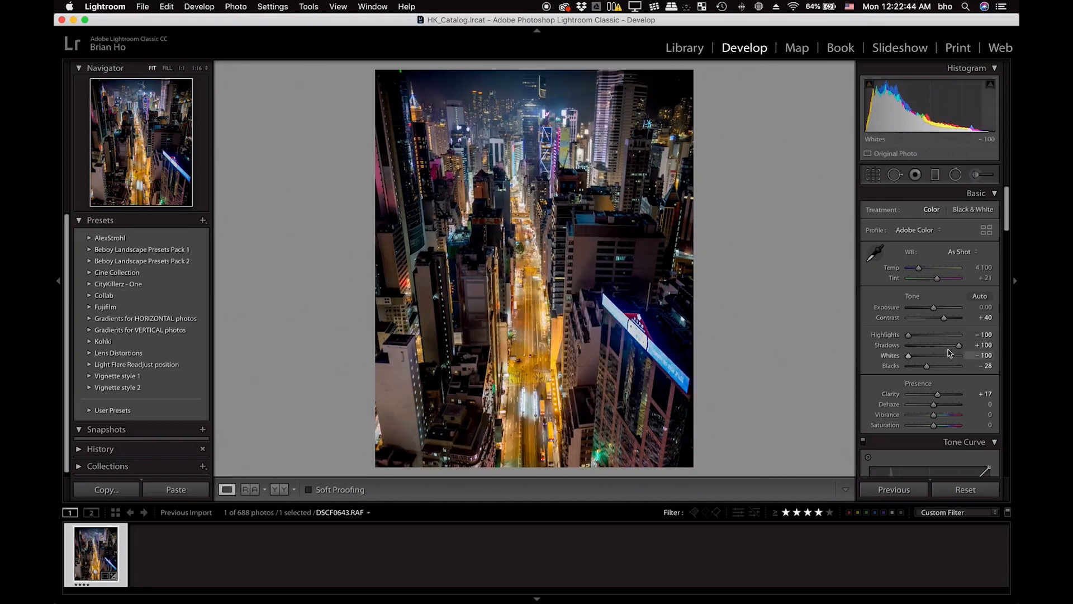
Step: Try brightening the photo with Exposure at +0.60 in place of the Shadows boost
double_click(889, 347)
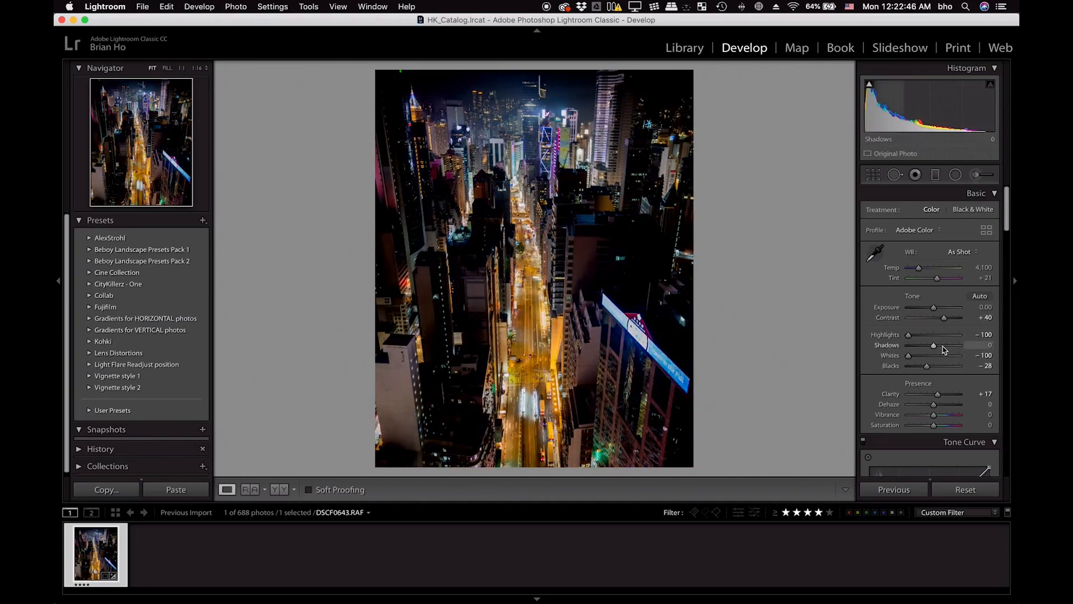
drag(933, 307, 937, 307)
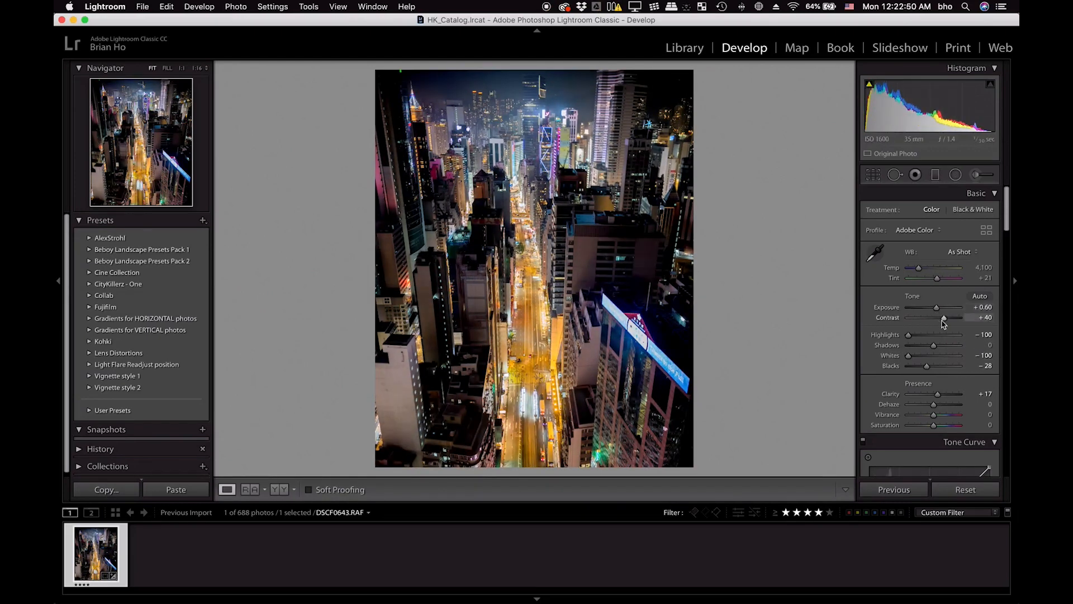
double_click(887, 307)
Step: Set Shadows to +90 and deepen Blacks to −46
drag(930, 350, 956, 350)
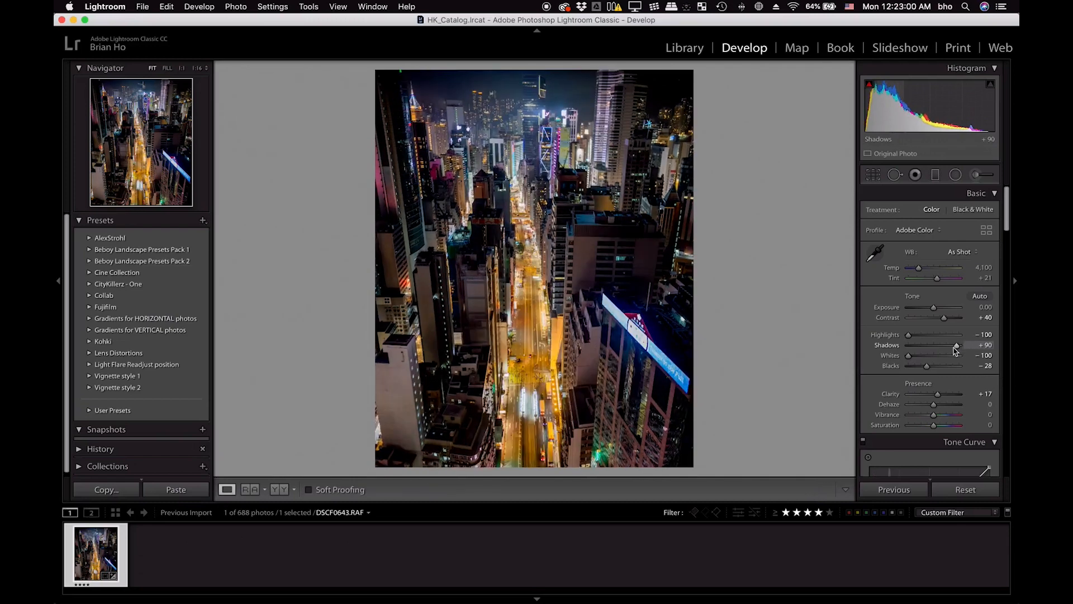
drag(927, 366, 924, 369)
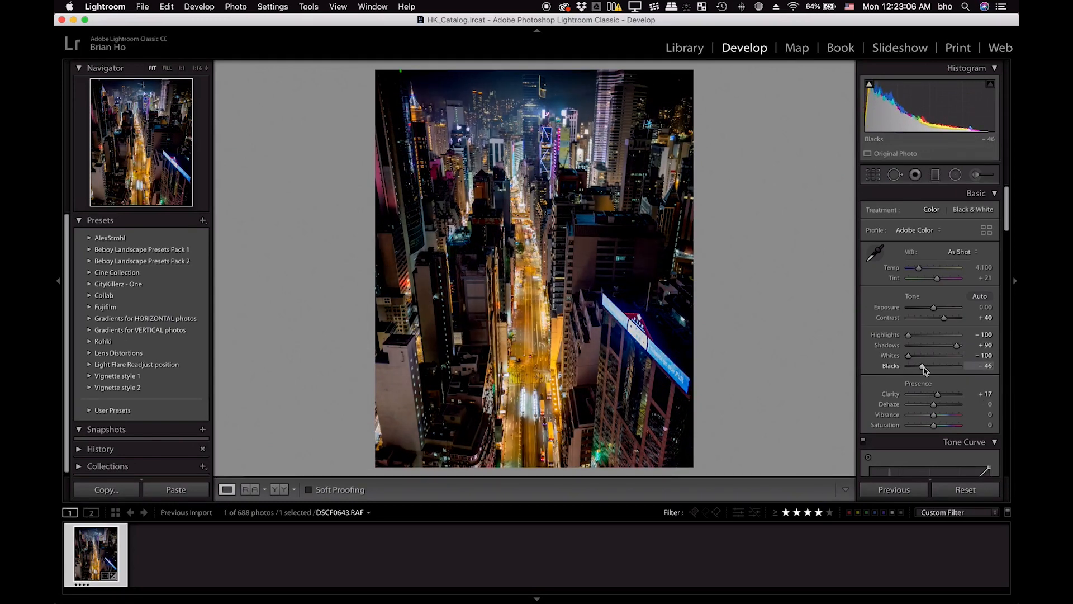
Step: Try shifting the Blue Primary hue in the camera calibration to −60
scroll(923, 369, down, 10)
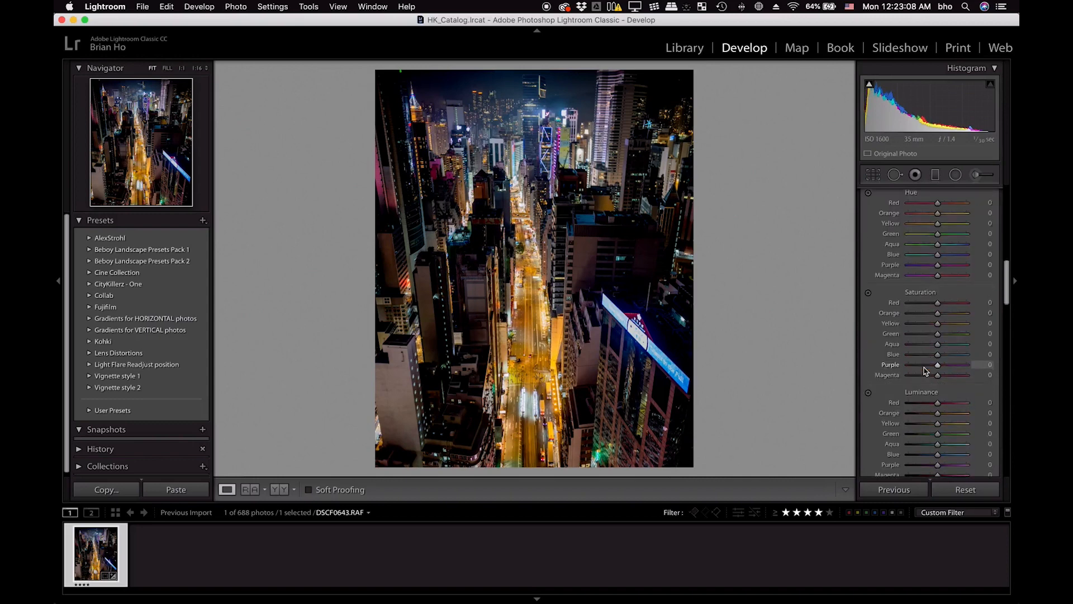
scroll(925, 371, down, 8)
scroll(924, 371, down, 10)
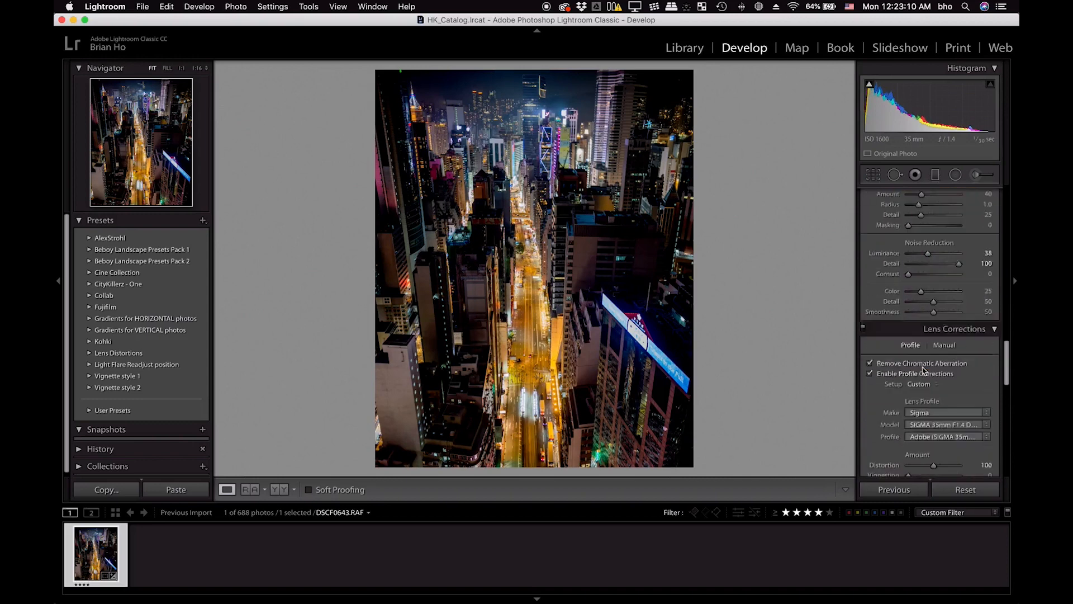
scroll(919, 369, down, 8)
drag(933, 453, 920, 456)
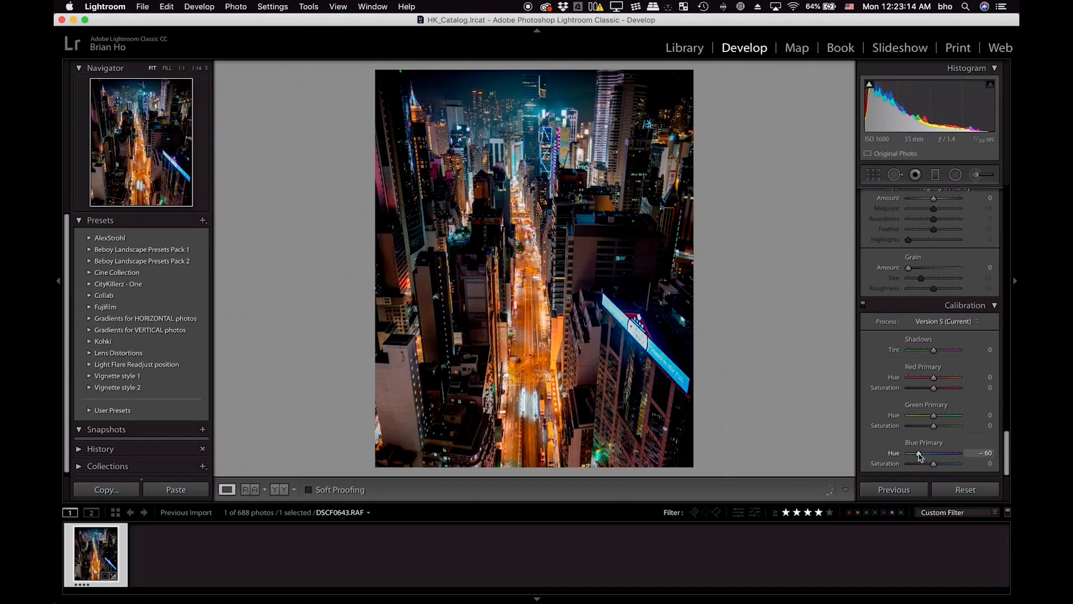
scroll(919, 455, up, 10)
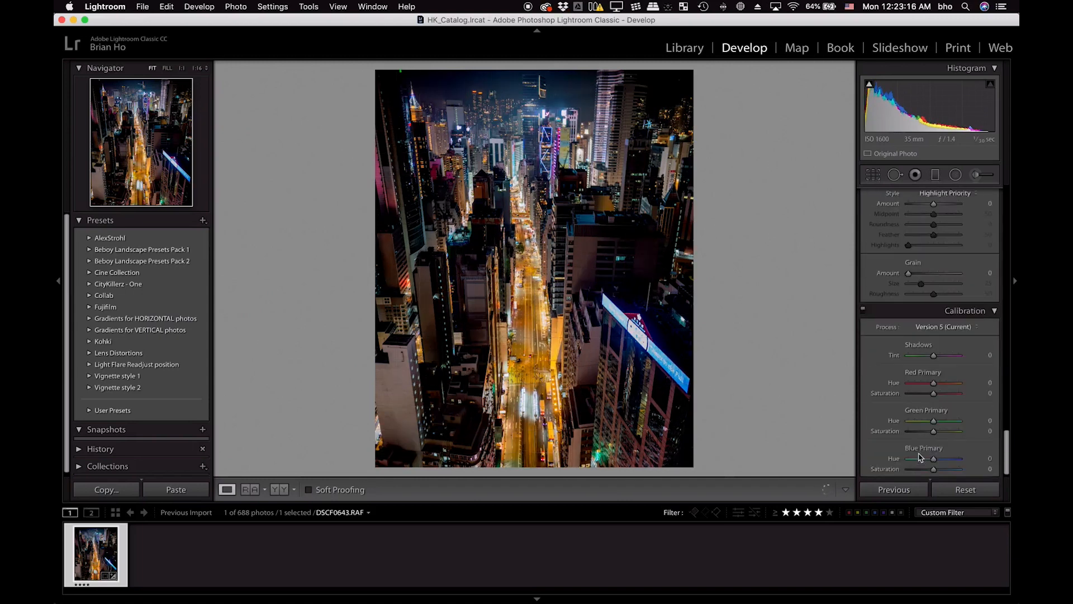
Step: Set the HSL hue of both Purple and Magenta to +100
scroll(919, 456, up, 8)
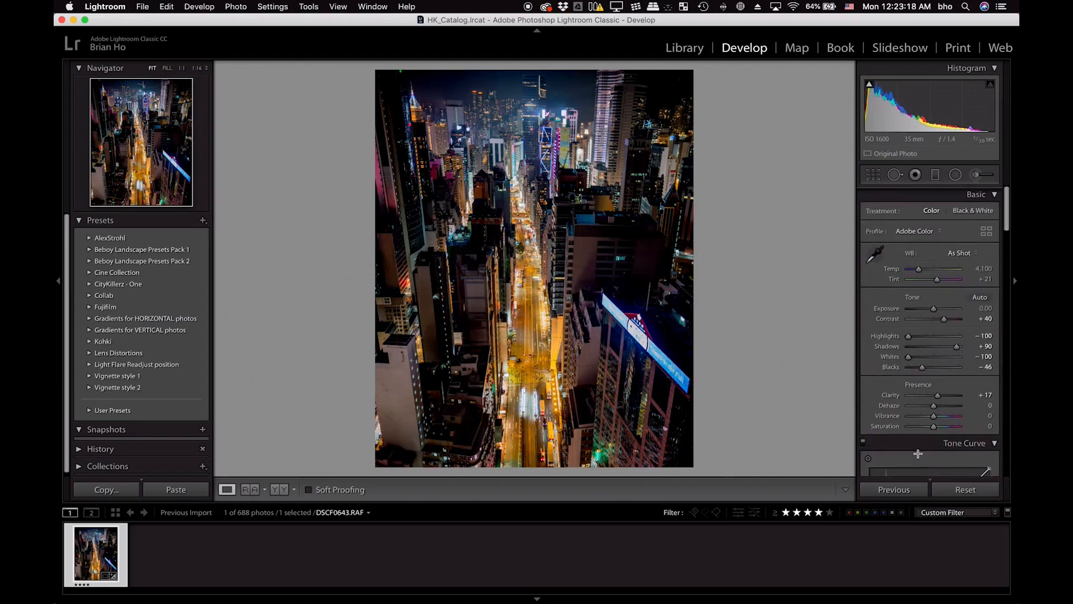
scroll(919, 455, up, 4)
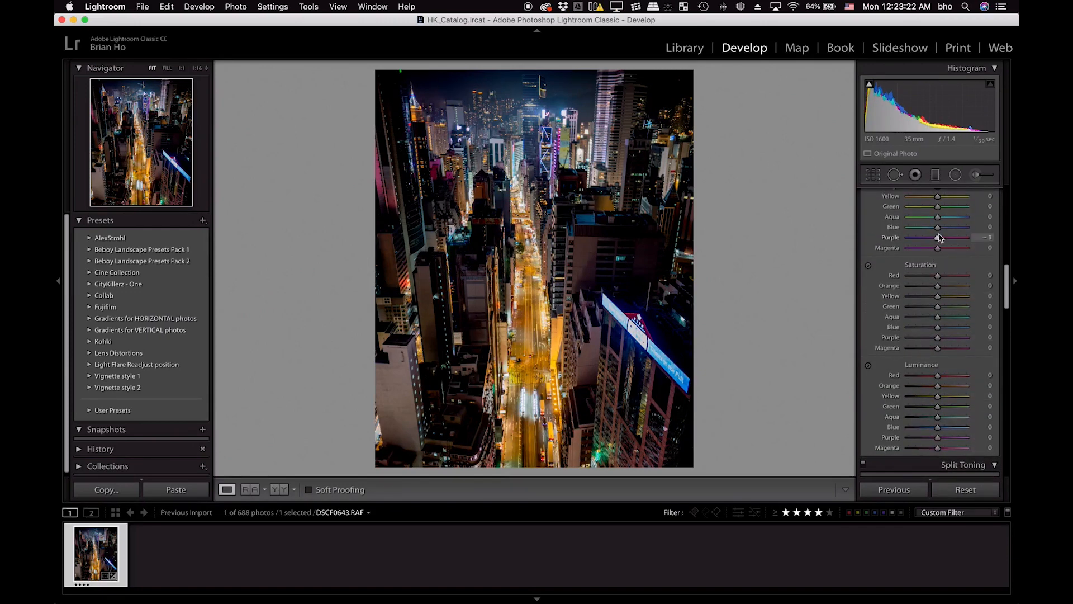
drag(957, 241, 924, 241)
drag(930, 249, 959, 252)
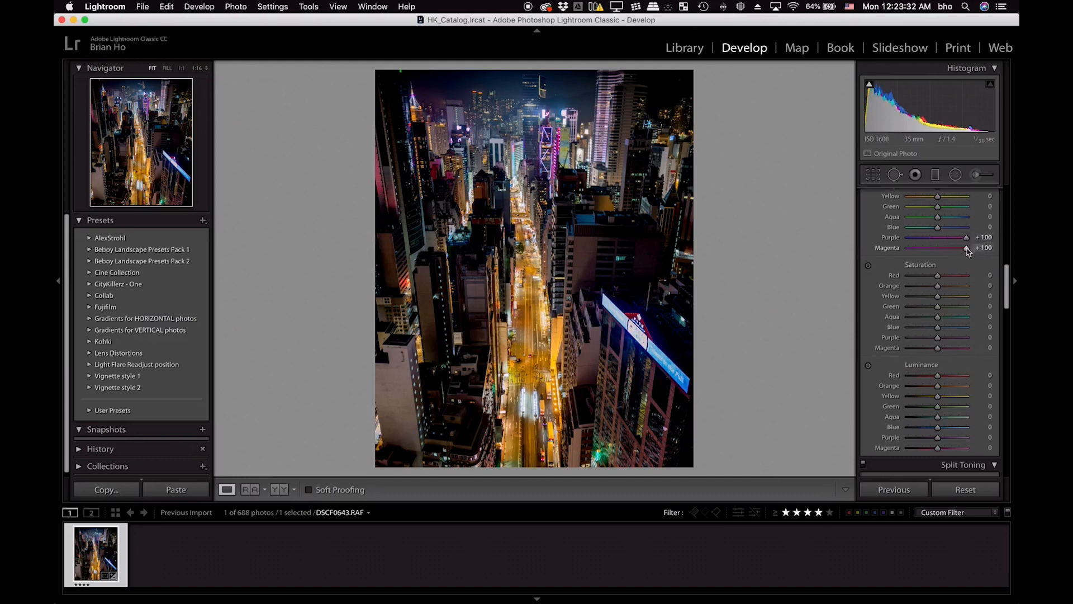
Step: Set the HSL hue of Red to +2, Orange to −10 and Purple to −76, and reset Aqua, Blue and Magenta to 0
scroll(948, 268, up, 3)
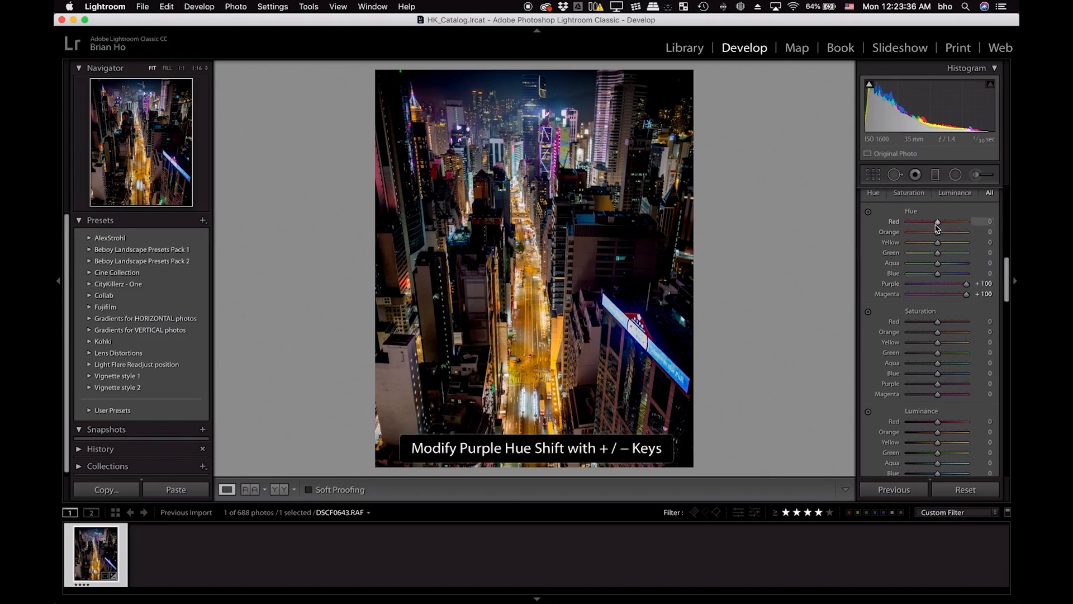
drag(913, 225, 931, 237)
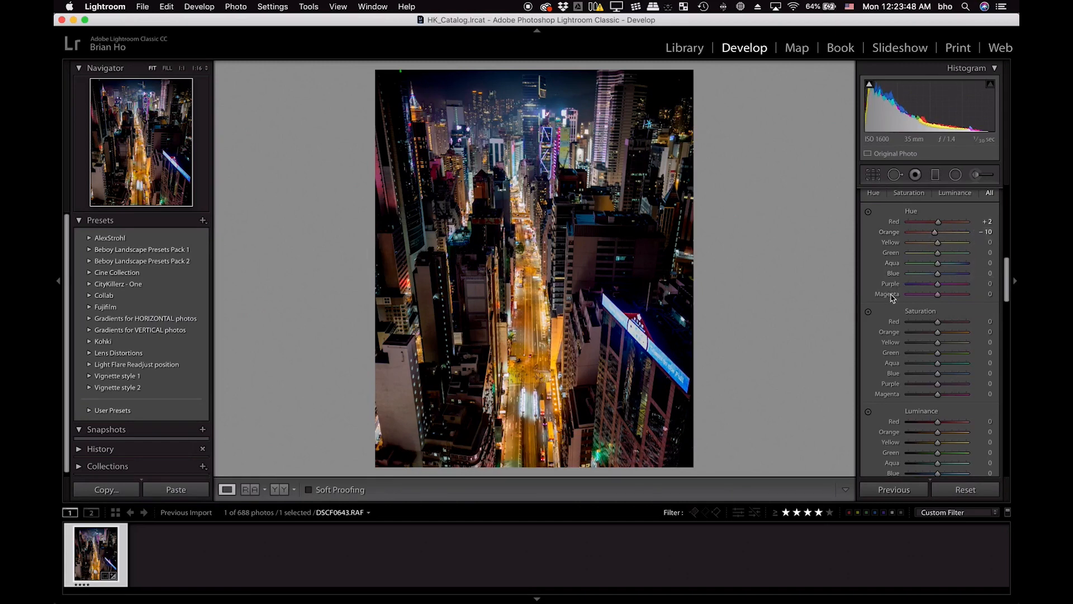
mouse_move(924, 284)
mouse_down()
mouse_move(891, 288)
mouse_move(940, 277)
mouse_up()
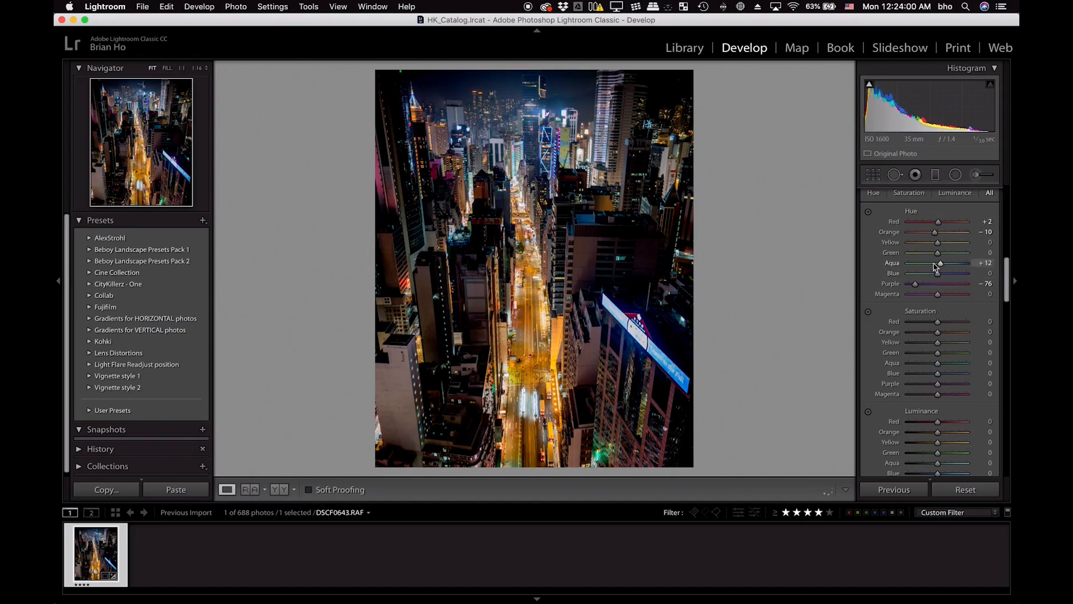
mouse_move(917, 266)
mouse_down()
mouse_move(973, 264)
mouse_move(908, 267)
mouse_move(931, 275)
mouse_up()
double_click(893, 272)
Step: Cool the white balance Temp to 4,039 and raise Vibrance to +32
scroll(937, 327, up, 15)
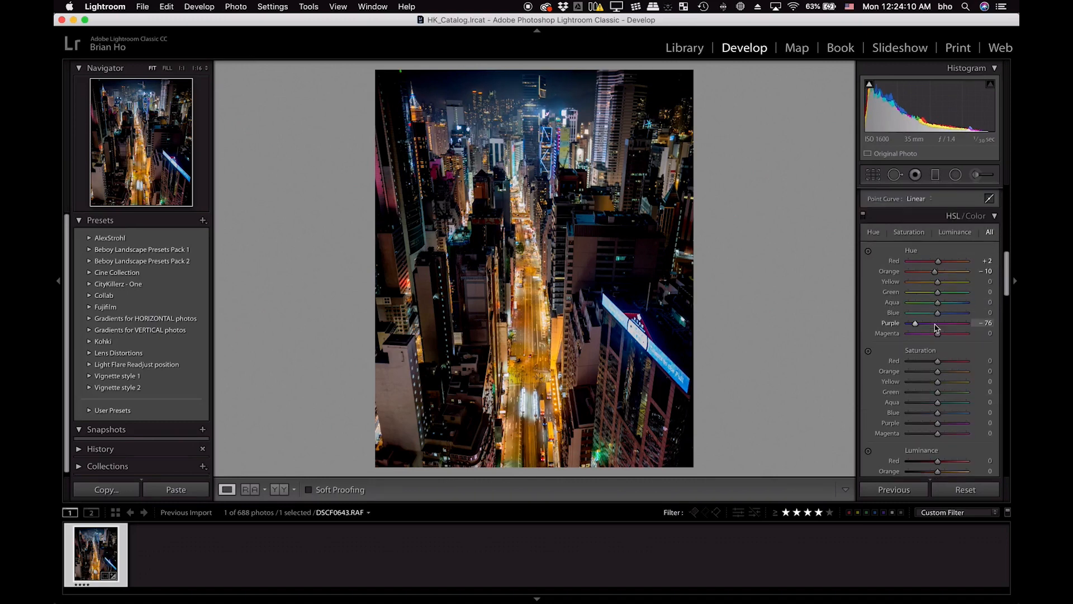
drag(923, 273, 923, 273)
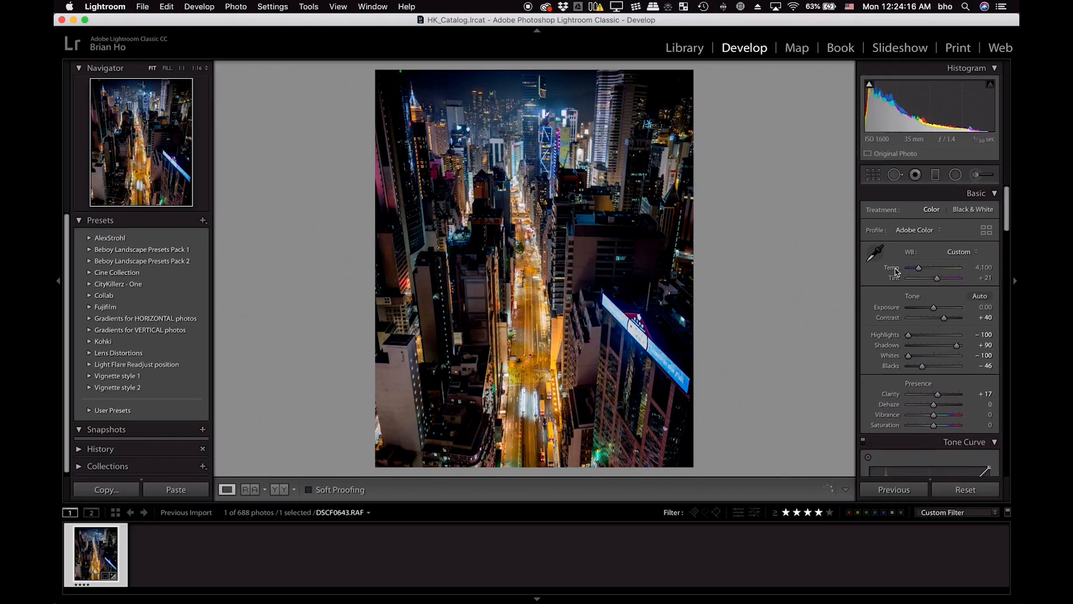
drag(919, 270, 918, 270)
drag(934, 416, 942, 416)
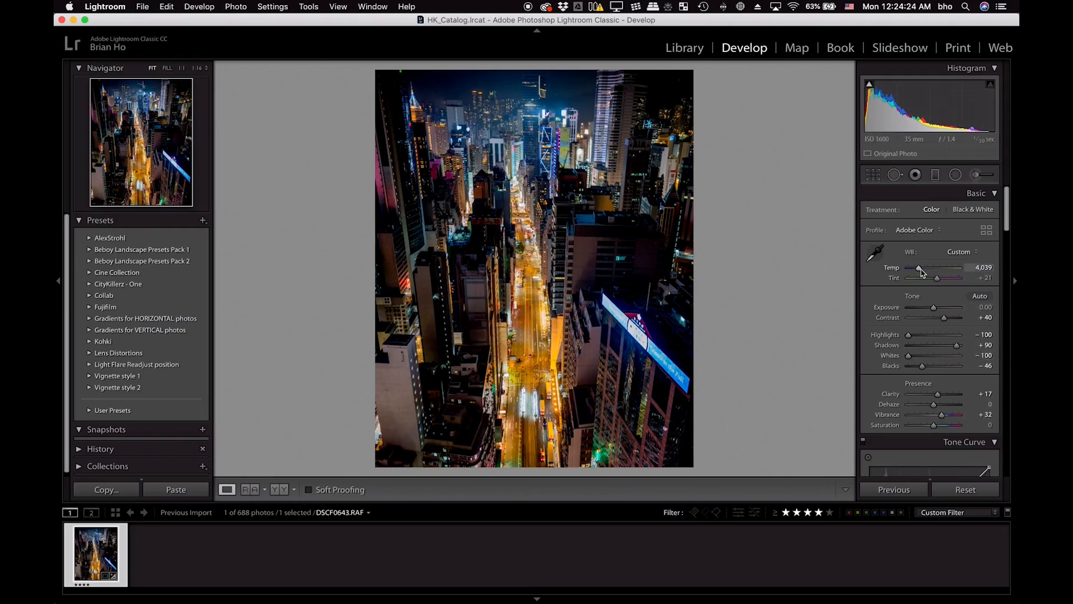
drag(922, 271, 920, 273)
key(super+z)
Step: Tint the split-toning shadows blue with hue 215 and saturation 3
scroll(923, 271, down, 10)
scroll(921, 270, down, 10)
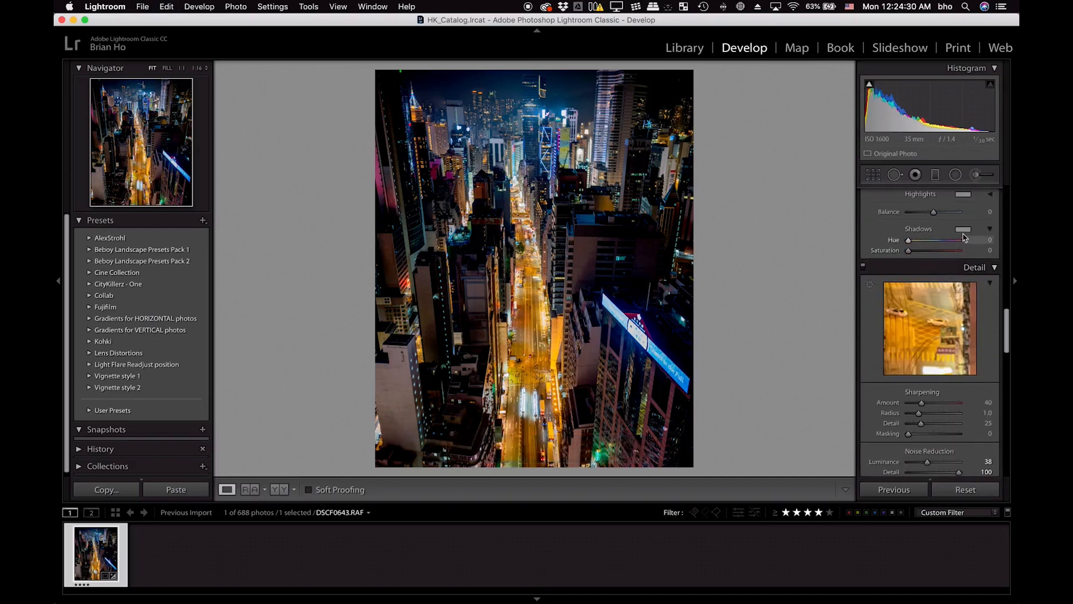
click(962, 232)
click(893, 214)
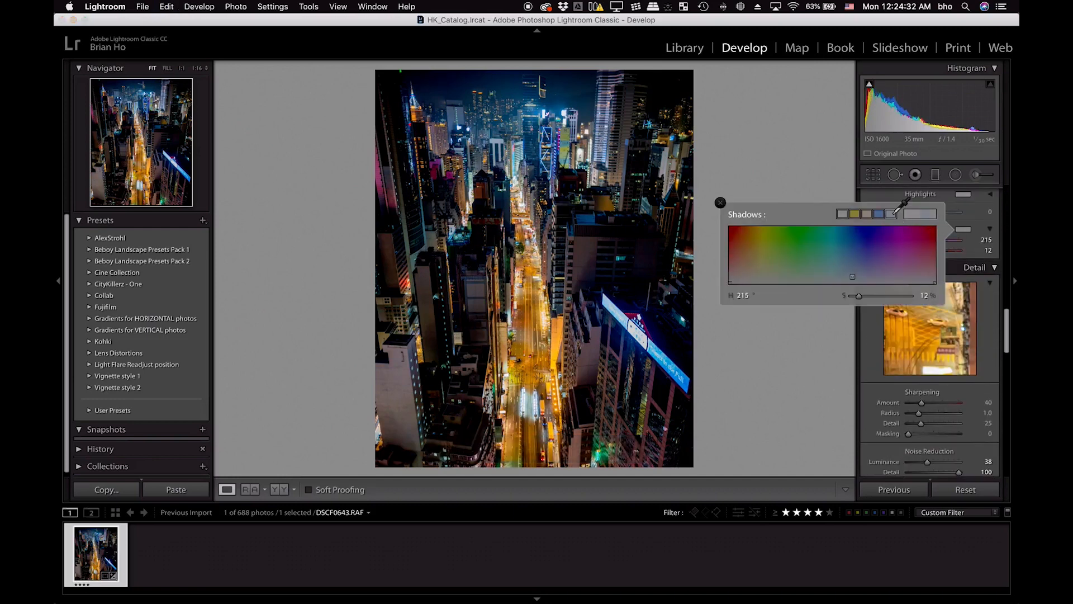
drag(860, 296, 858, 298)
click(880, 214)
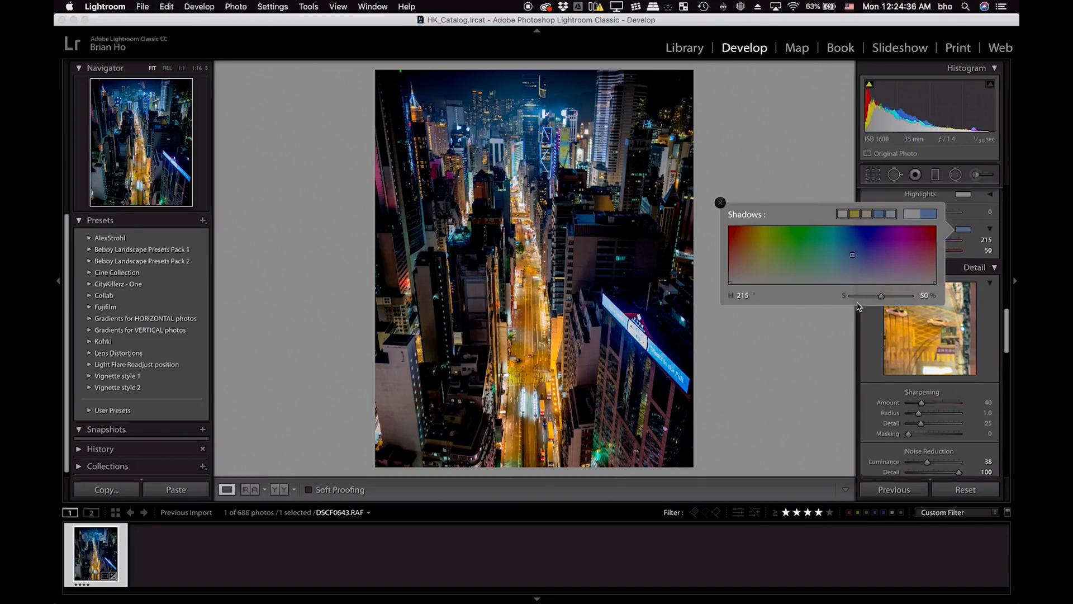
drag(865, 298, 856, 298)
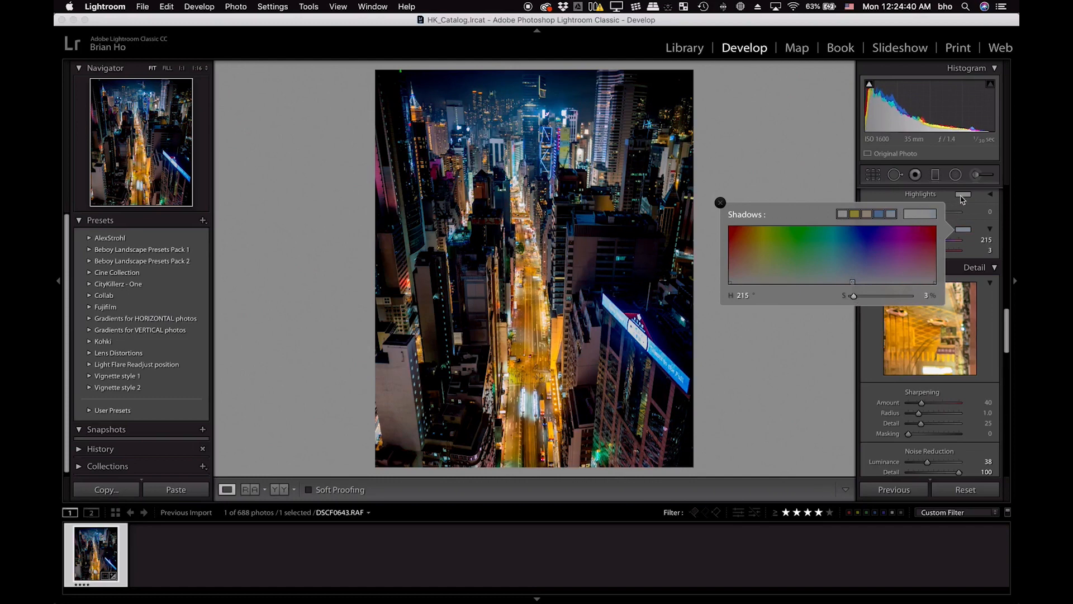
Step: Tint the split-toning highlights with a warm hue of 37 and reduce the tint's saturation
click(963, 195)
click(870, 179)
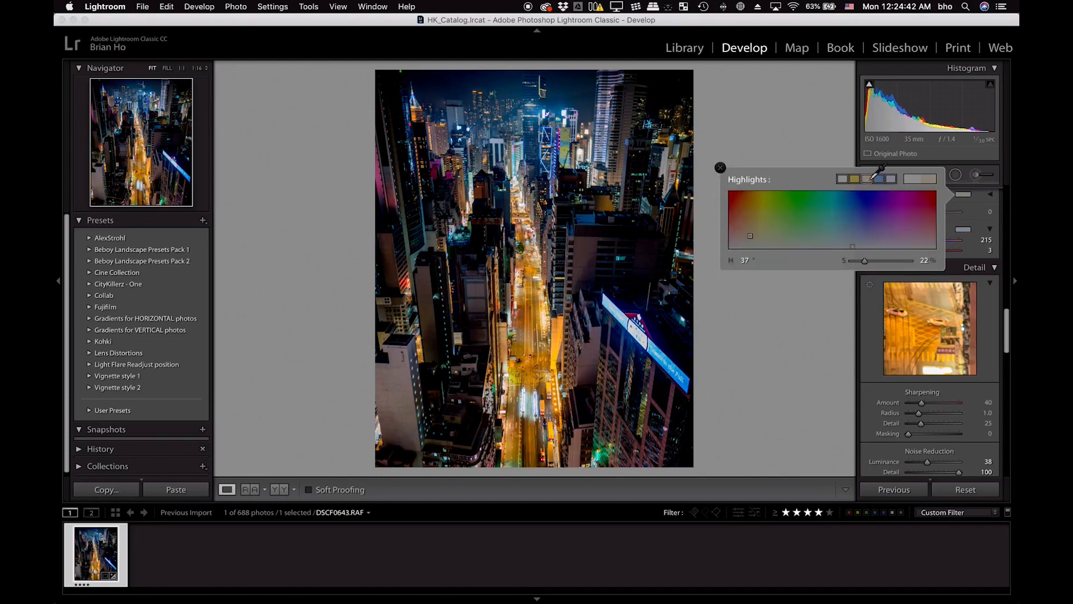
drag(864, 261, 854, 260)
click(720, 168)
Step: Compare the photo with the split toning switched off and on
scroll(874, 216, up, 2)
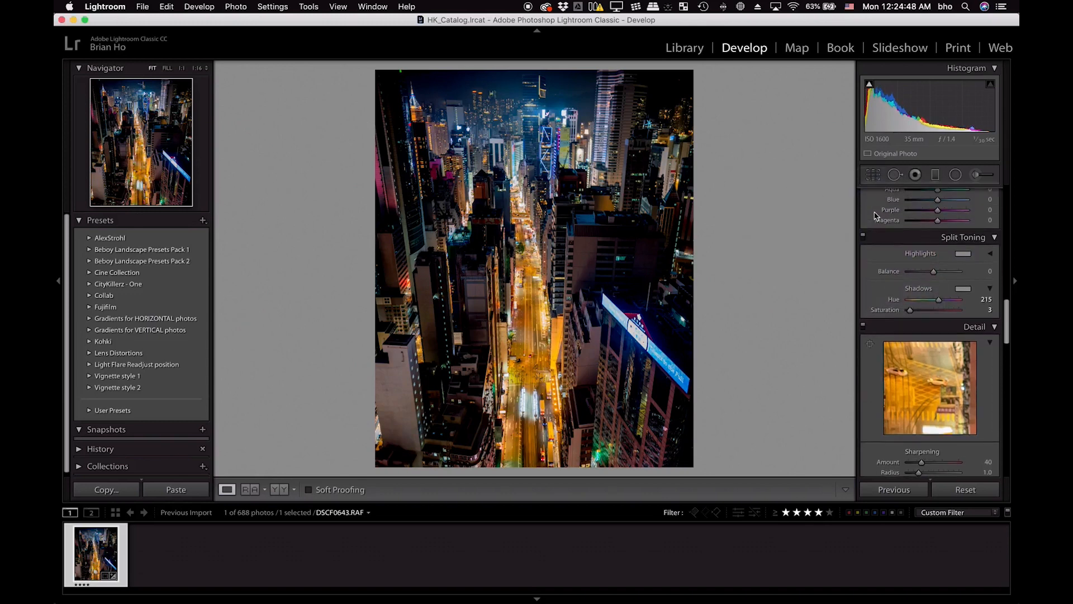
click(863, 237)
click(864, 238)
click(864, 237)
click(865, 238)
Step: Set the HSL hue of Purple to −100 and Magenta to +100
scroll(914, 349, up, 4)
scroll(913, 348, down, 4)
scroll(913, 348, down, 10)
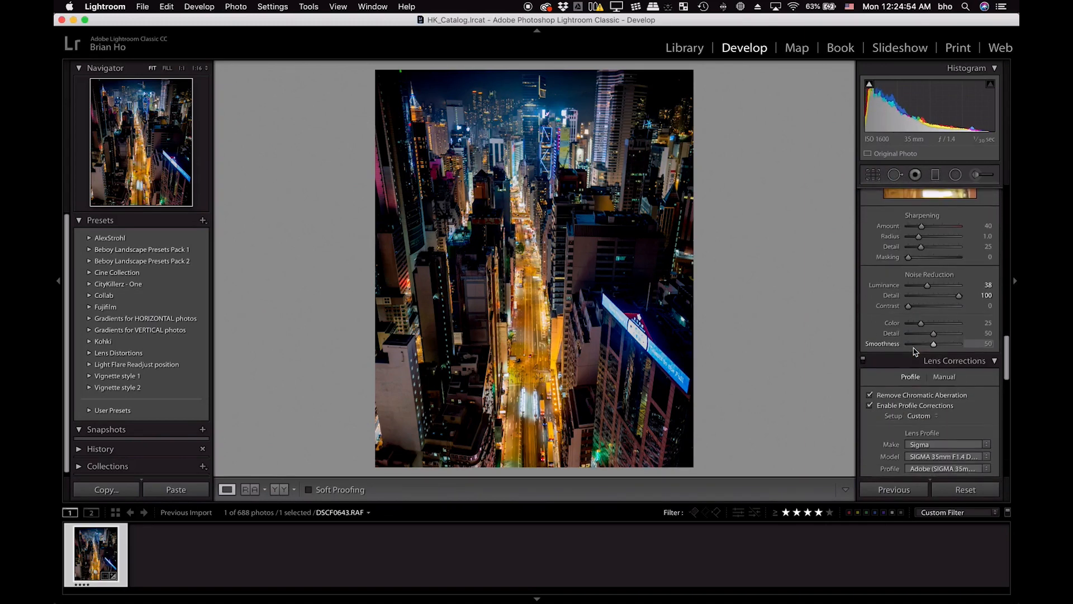
scroll(915, 351, up, 10)
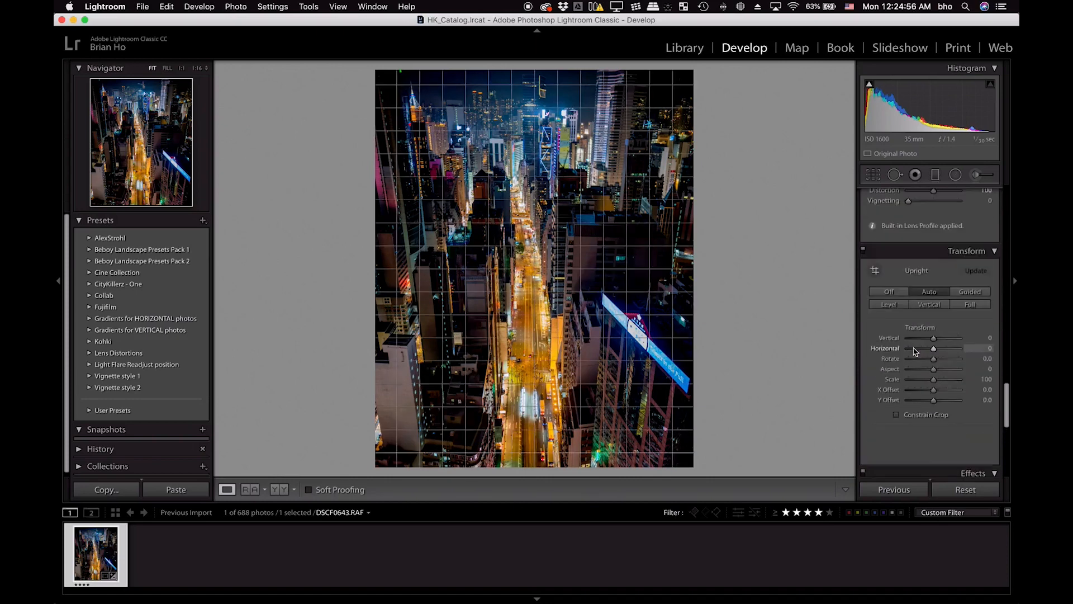
scroll(916, 351, up, 2)
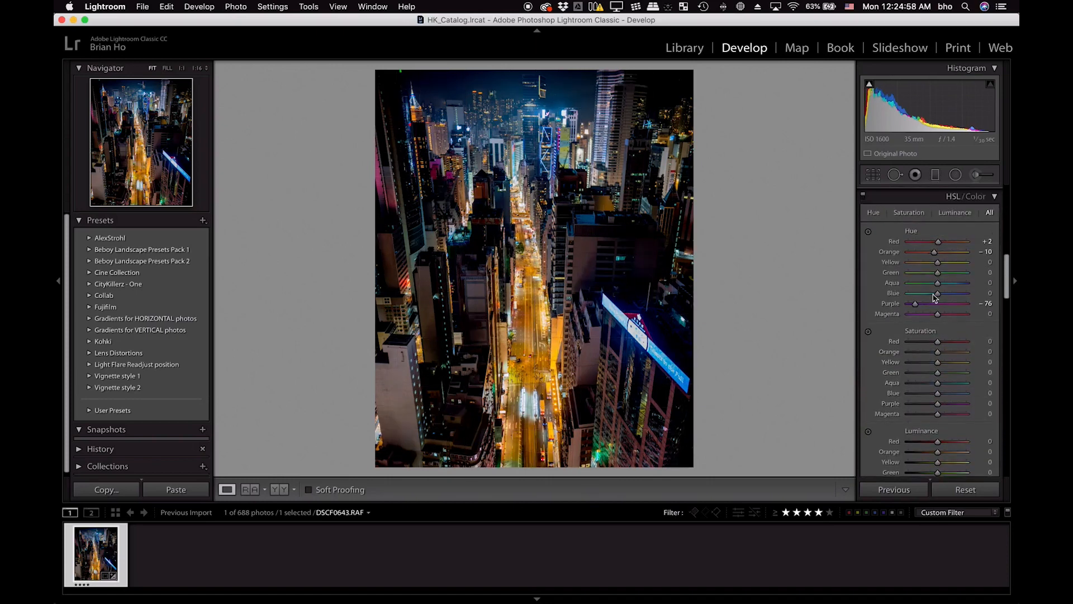
drag(920, 307, 967, 311)
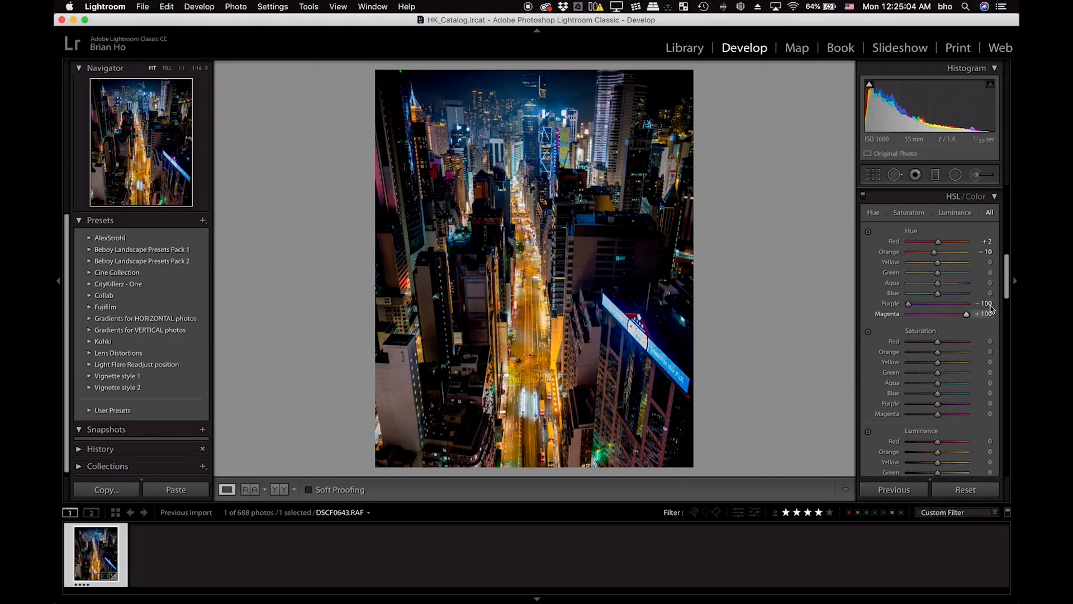
Step: Set HSL saturation to −55 for Purple and Magenta, +24 for Blue and −13 for Yellow, and shift the Yellow hue to −1
click(921, 403)
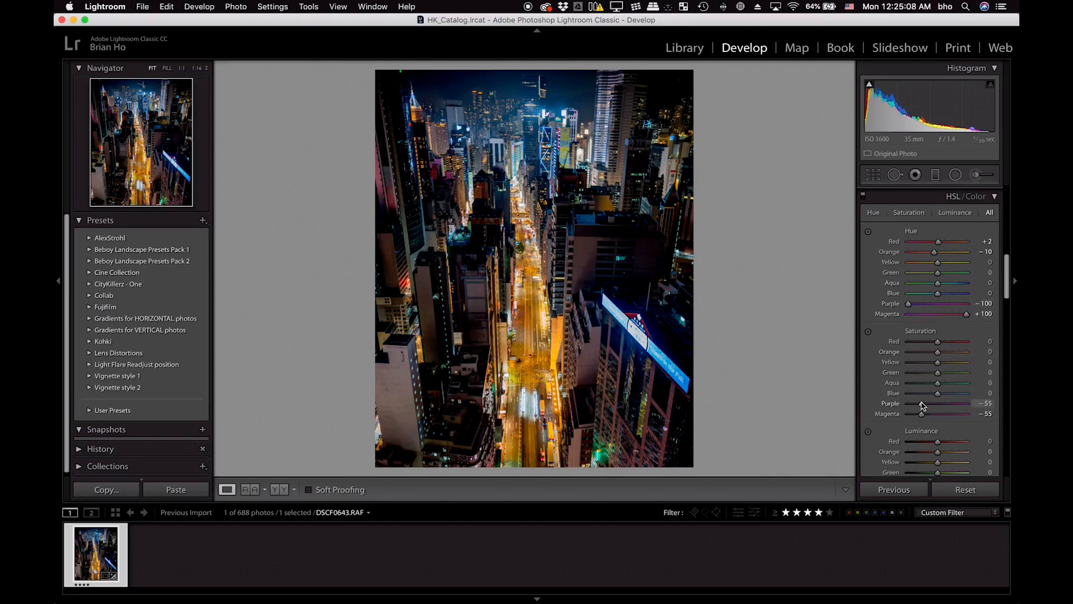
click(950, 393)
drag(945, 393, 936, 369)
scroll(936, 368, up, 3)
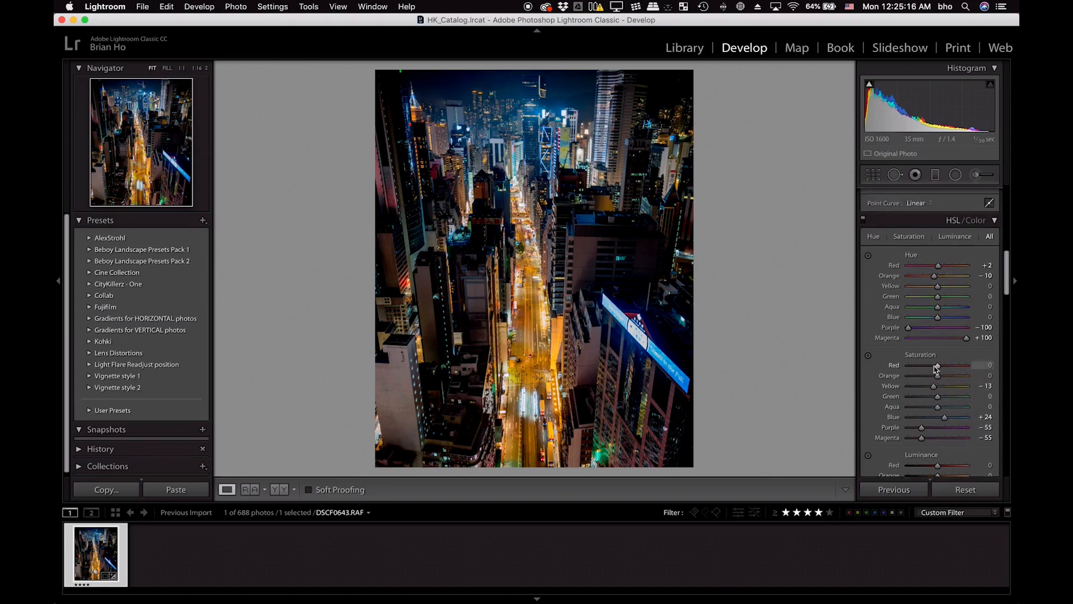
mouse_move(938, 318)
mouse_down()
mouse_move(920, 319)
mouse_move(968, 319)
mouse_move(938, 319)
mouse_up()
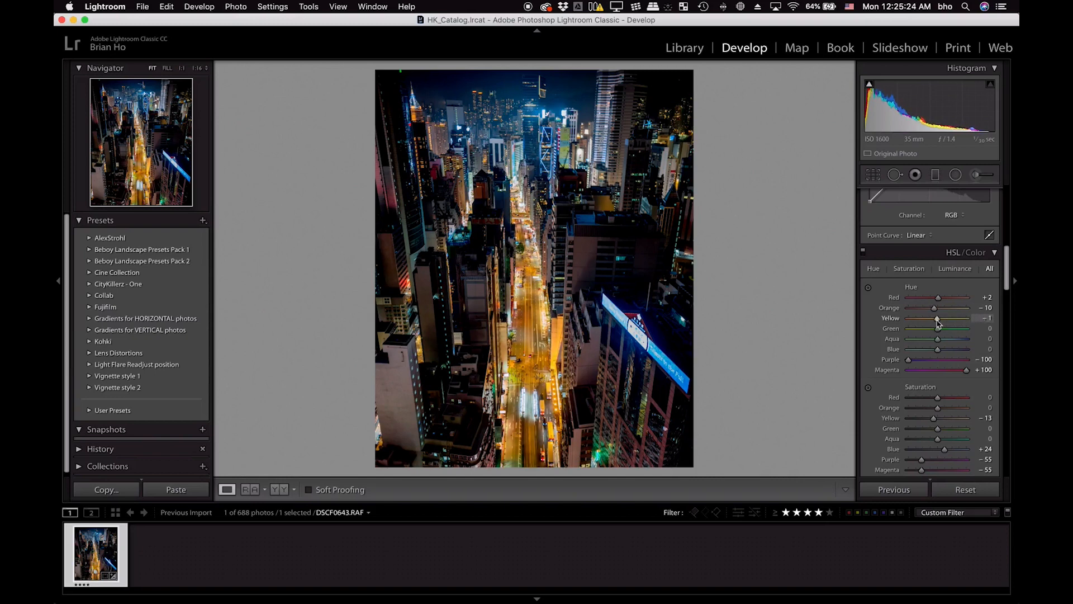
Step: Compare the edited photo with its unedited original
scroll(942, 391, up, 3)
scroll(943, 411, up, 5)
key(backslash)
key(backslash)
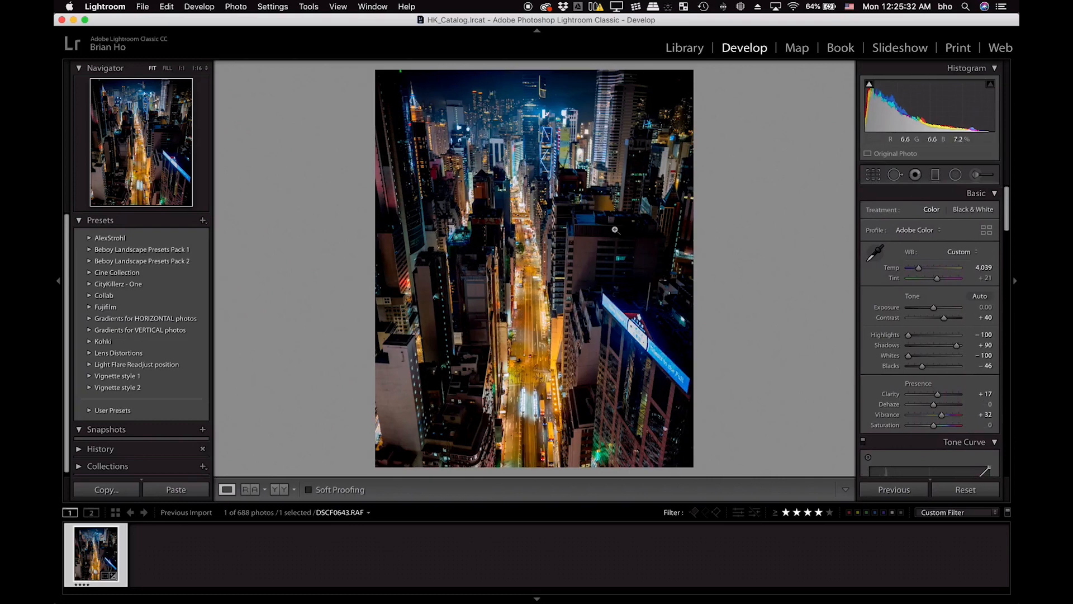
Step: Send the photo to Adobe Photoshop CC 2019 for editing and switch to Photoshop
right_click(615, 230)
mouse_move(643, 327)
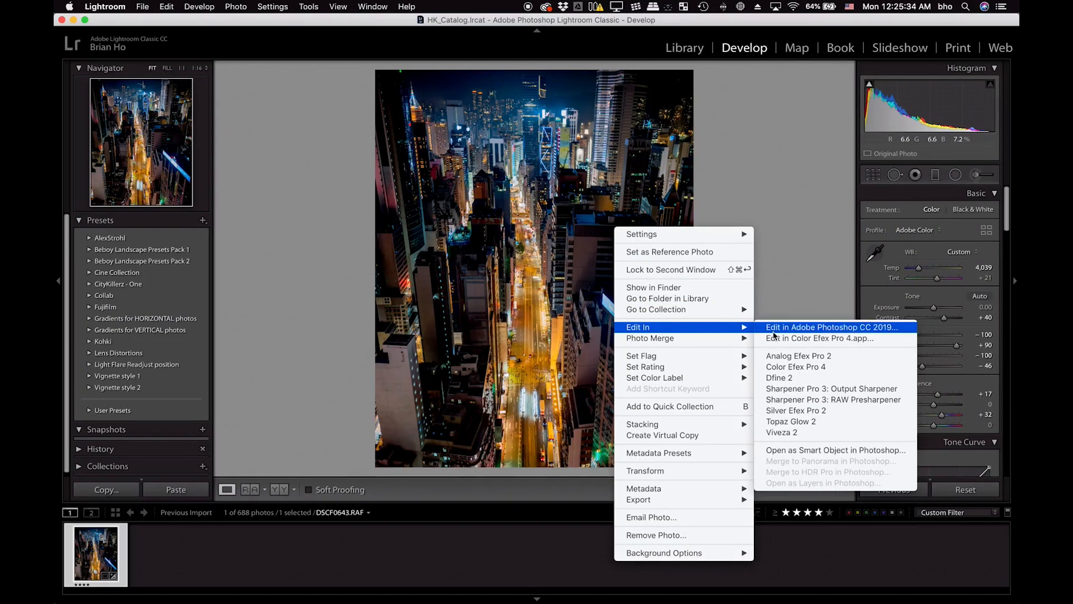
click(773, 332)
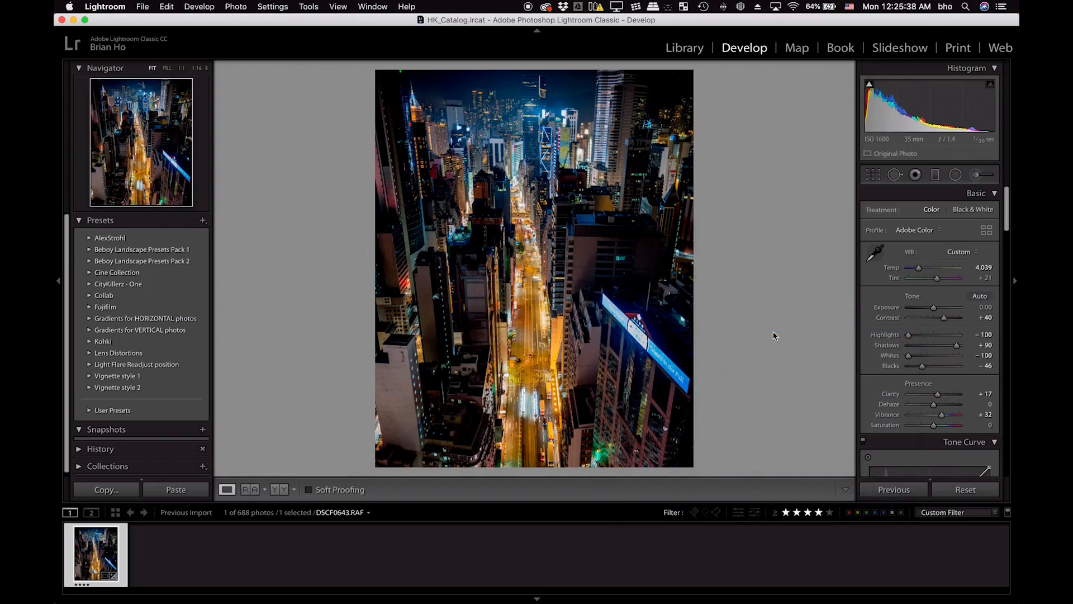
key(super+Tab)
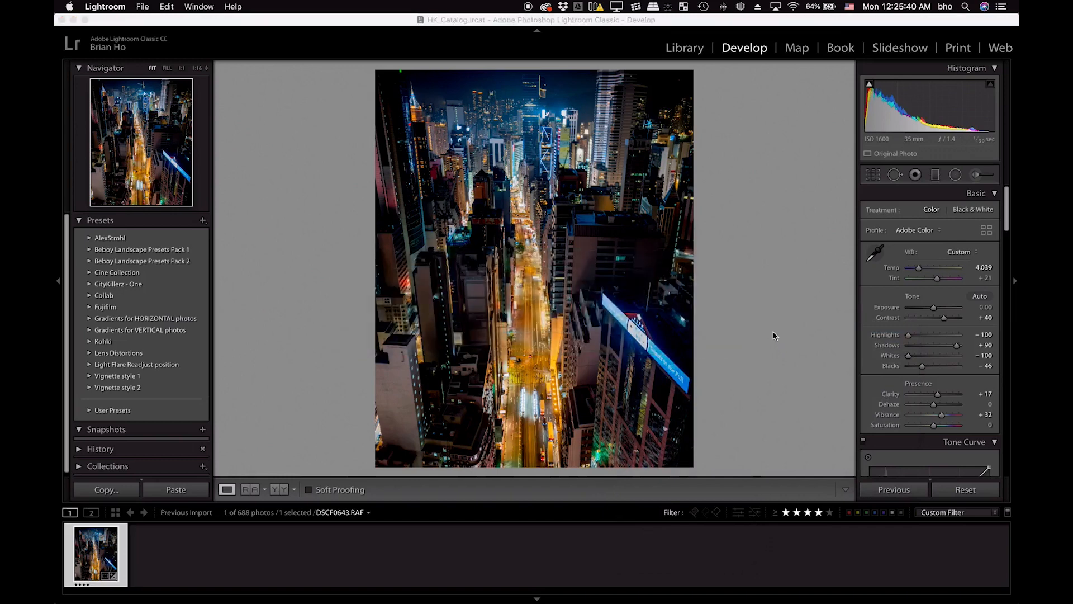
mouse_move(662, 598)
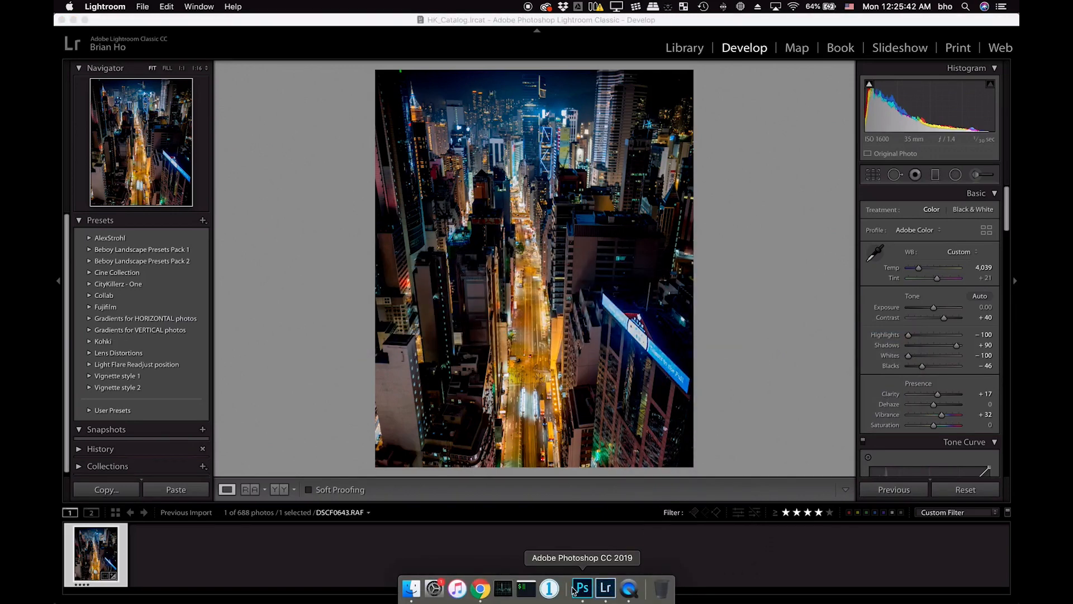
click(578, 590)
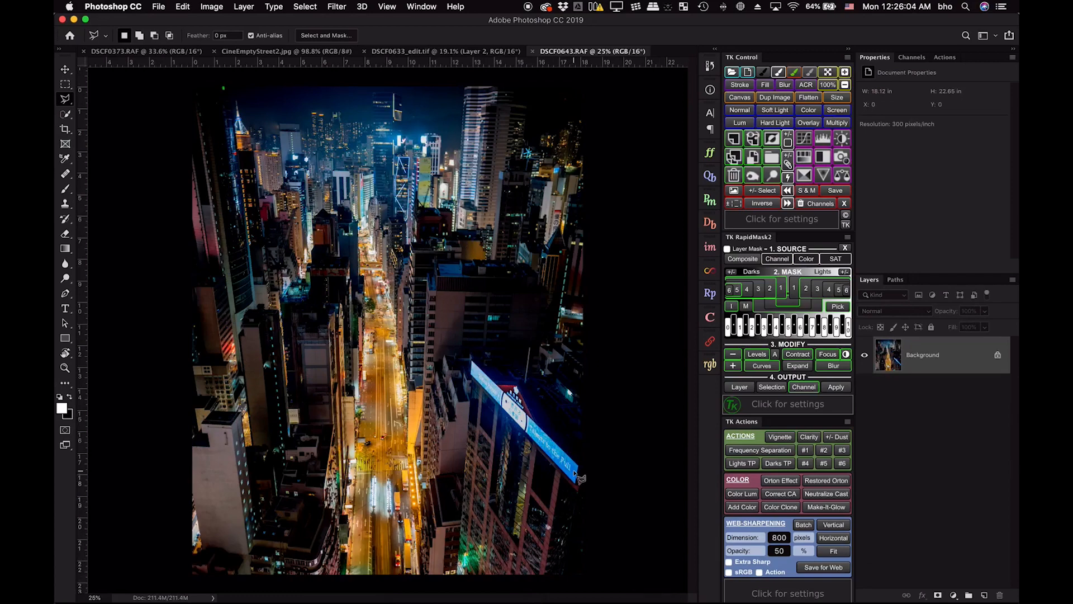
Step: Add a Curves adjustment layer above the background with the Increase Contrast (RGB) preset
scroll(325, 364, up, 5)
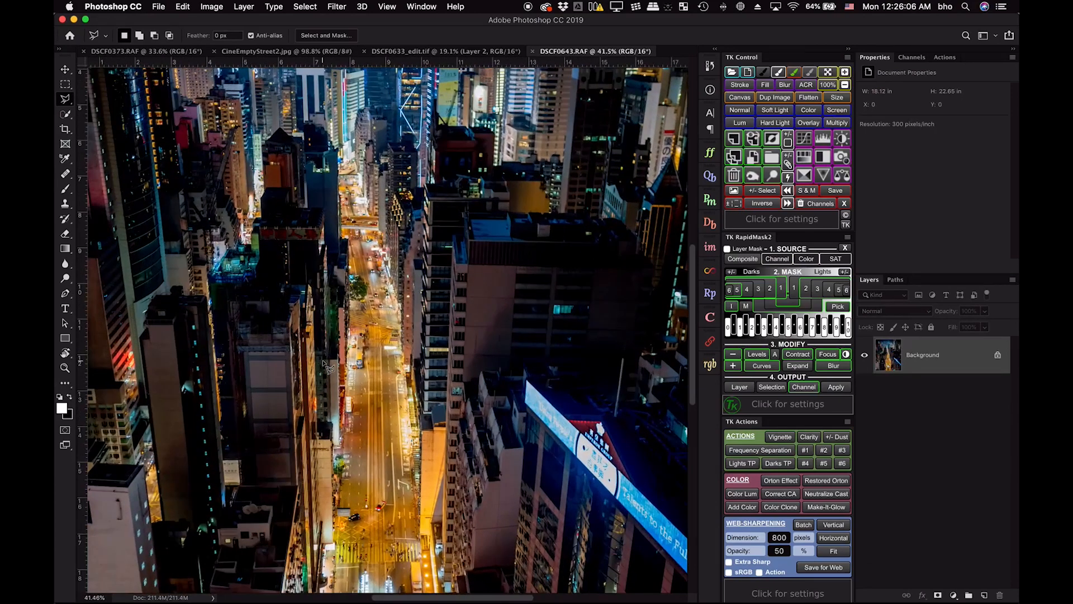
scroll(324, 365, down, 5)
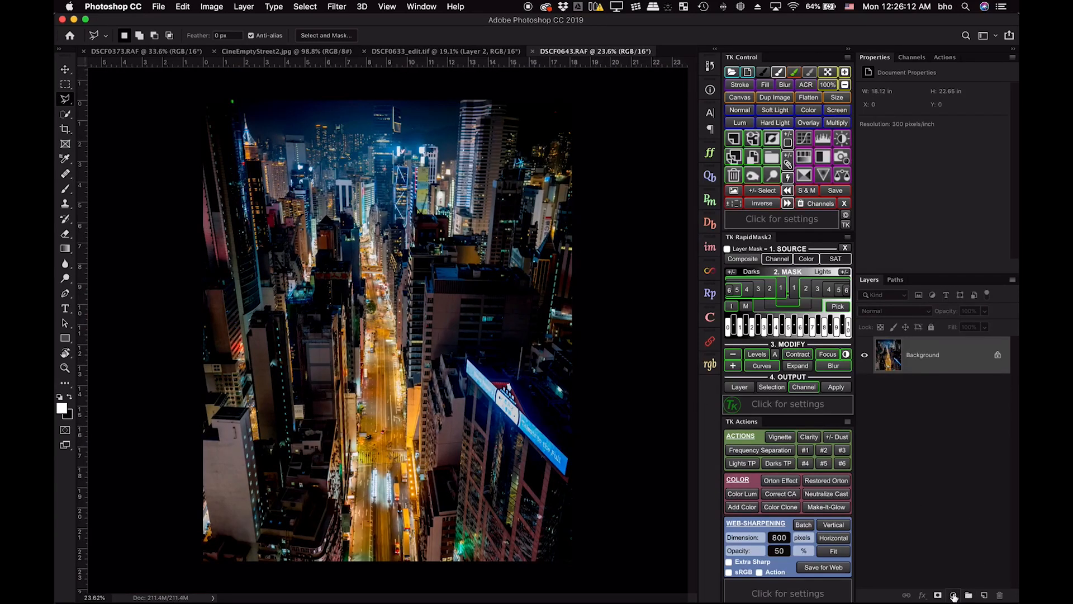
click(954, 596)
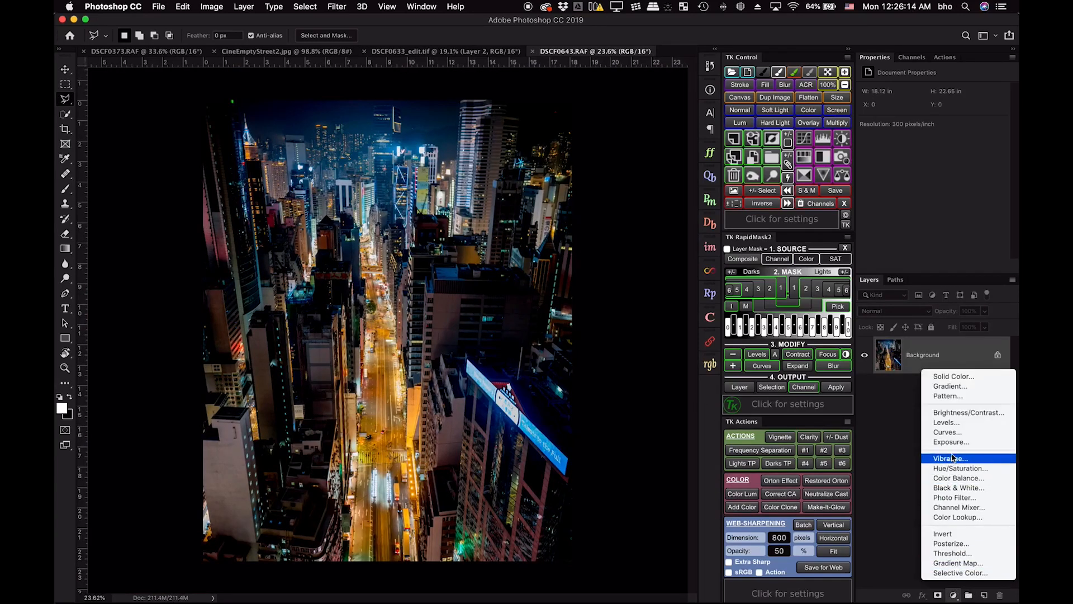
click(953, 433)
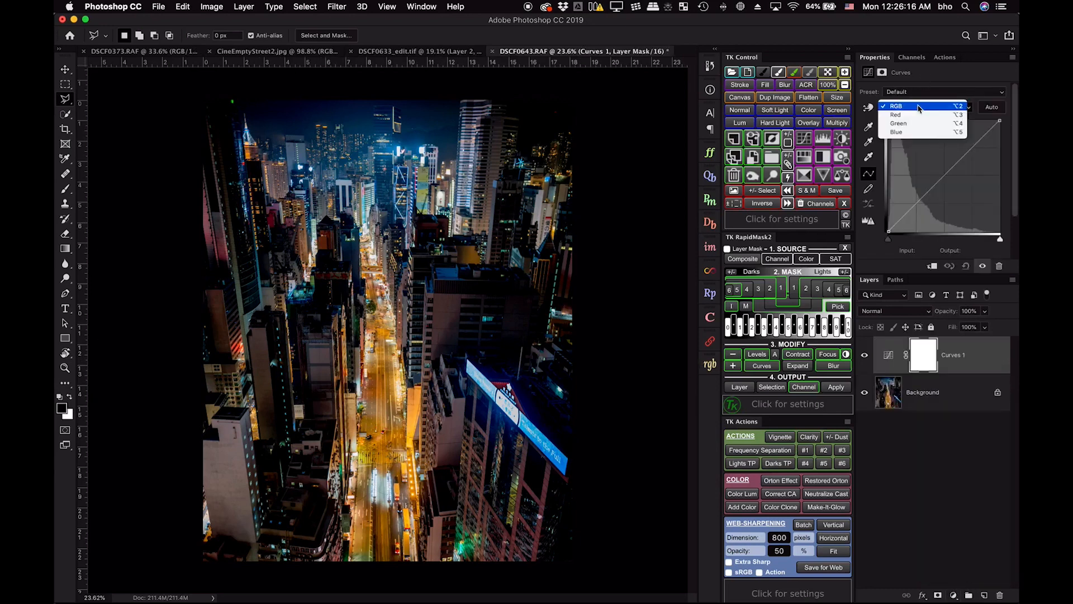
click(907, 93)
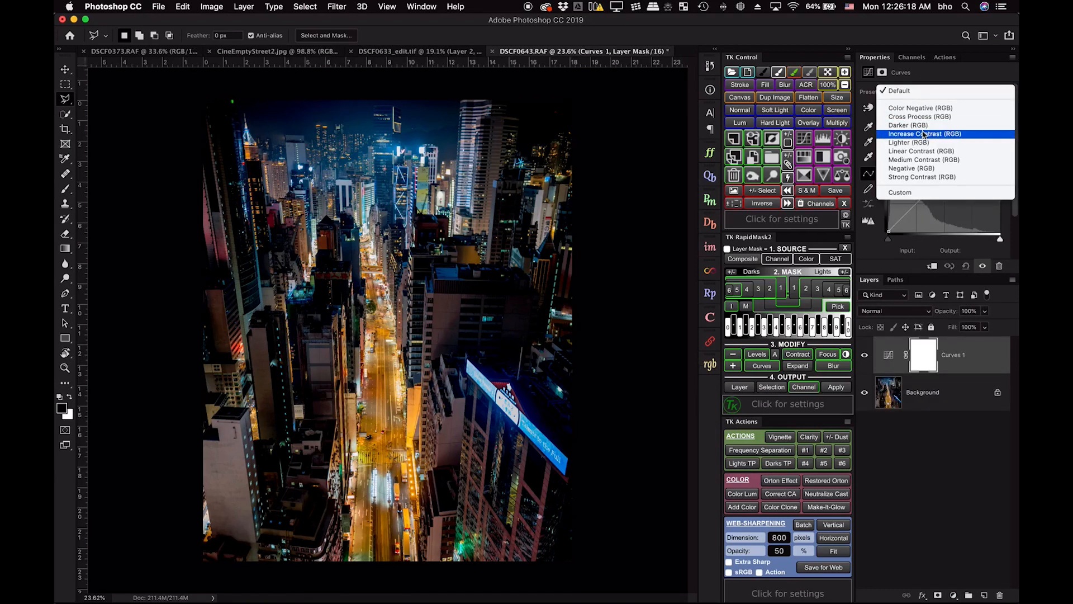
click(924, 135)
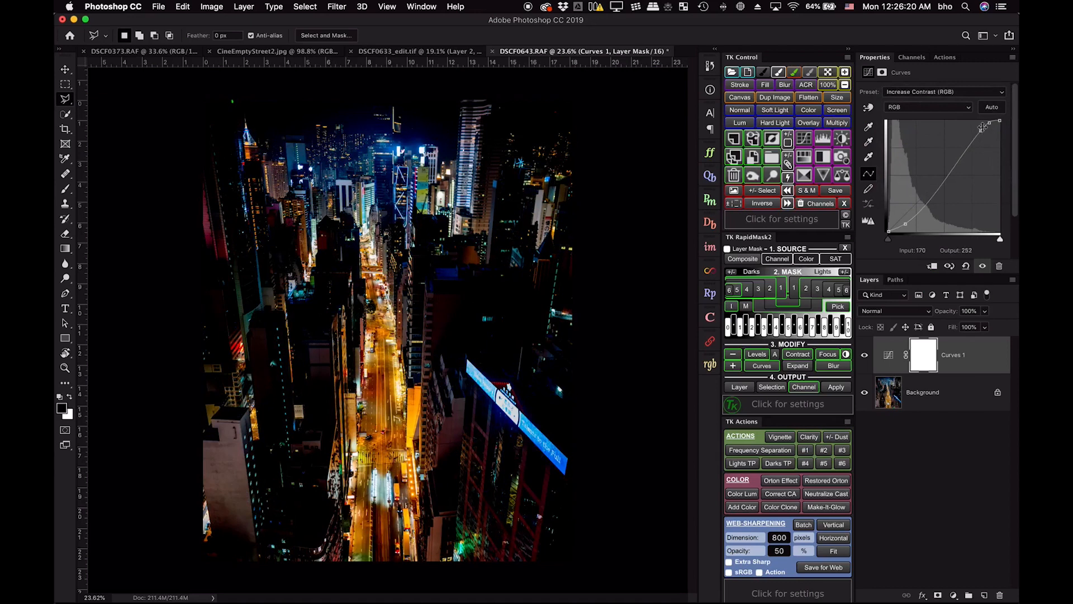
Step: Soften the RGB curve by lowering the highlight point, adding a near-neutral midpoint and raising the shadow point to about input 41, output 39
drag(981, 129, 941, 176)
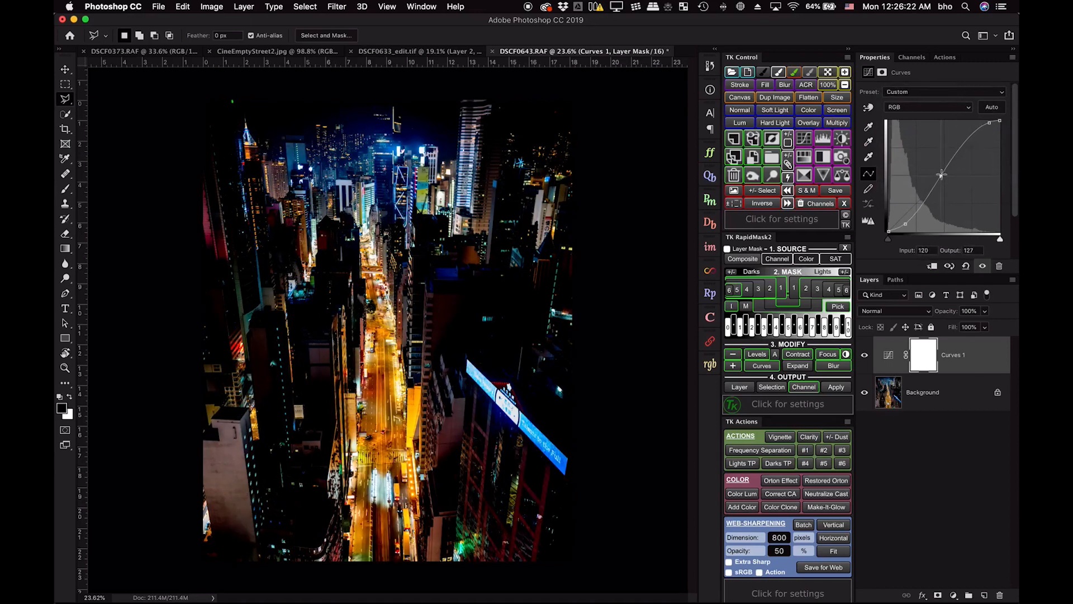
drag(990, 122, 978, 137)
drag(941, 177, 944, 176)
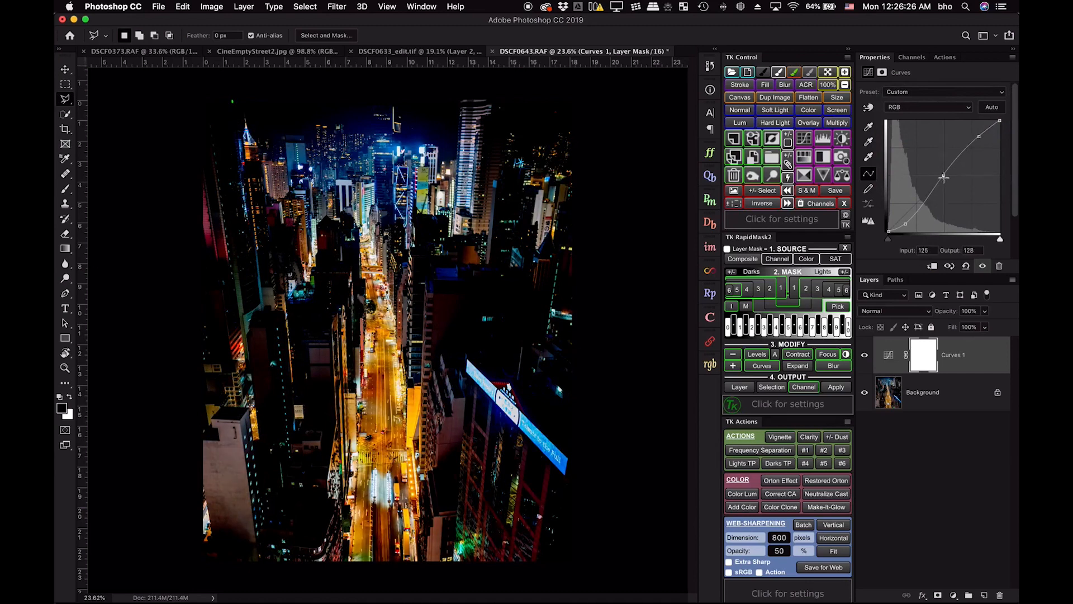
drag(906, 224, 907, 213)
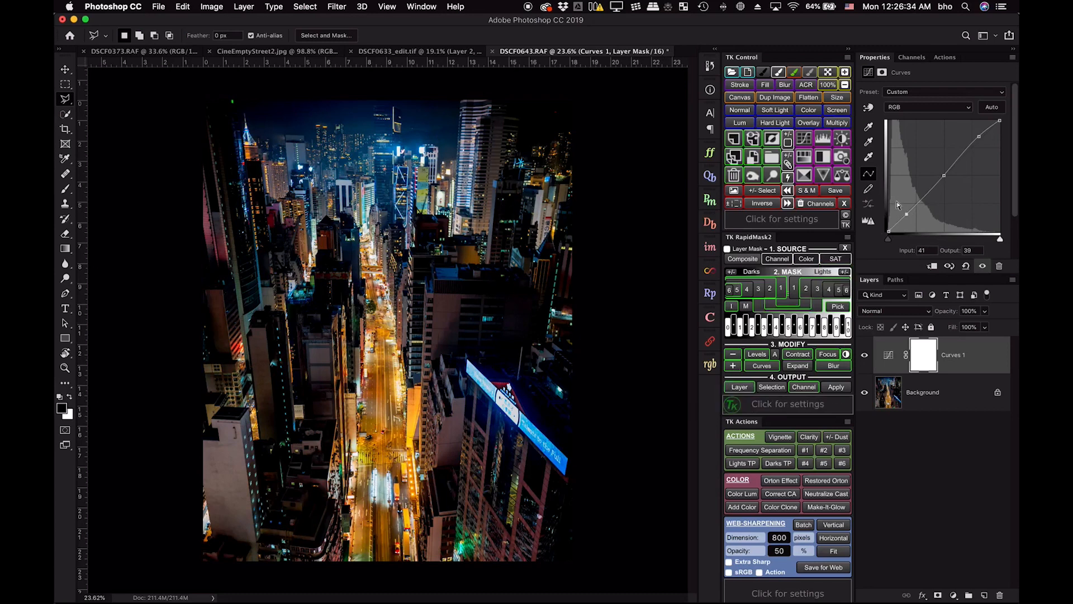
Step: Nudge the curve's shadow point and pull the white point down, comparing the photo with and without the Curves layer
drag(907, 213, 907, 212)
mouse_move(998, 116)
mouse_down()
mouse_move(979, 109)
mouse_move(1000, 132)
mouse_up()
click(865, 358)
click(866, 355)
click(866, 355)
click(866, 355)
Step: Lower the curve's highlight point slightly and lift the black point to fade the blacks, checking the Curves layer off and on
drag(906, 213, 909, 213)
drag(978, 137, 978, 143)
drag(889, 232, 887, 226)
click(864, 355)
click(865, 355)
click(866, 354)
click(866, 355)
Step: Reduce the opacity of the Curves layer slightly and compare the photo with the layer hidden and shown
drag(947, 311, 940, 313)
click(865, 357)
click(866, 357)
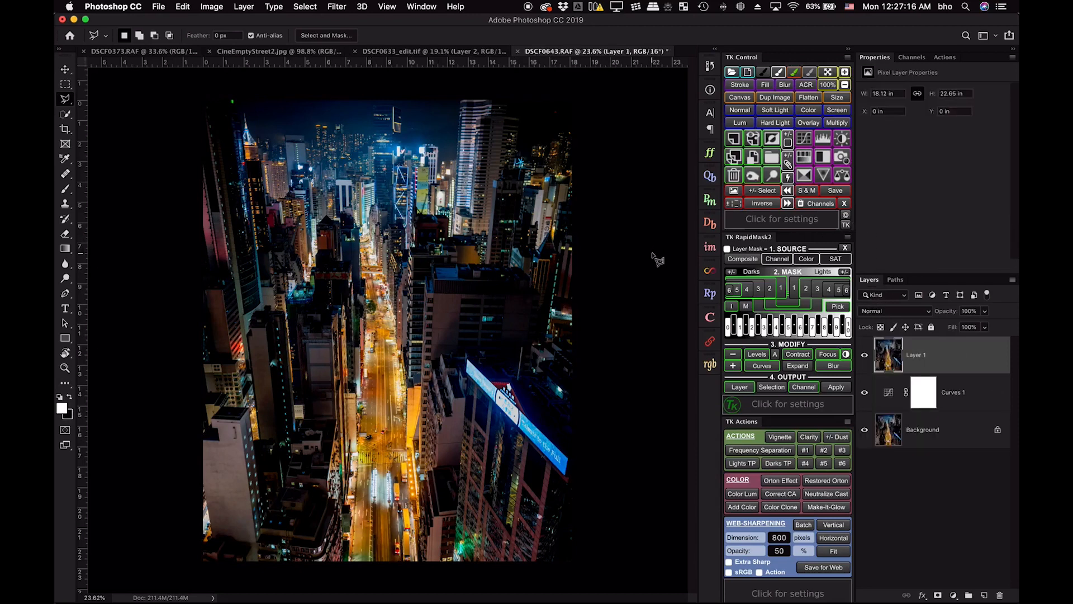
Step: Apply a High Pass filter with a radius of 4.2 pixels to Layer 1
key(b)
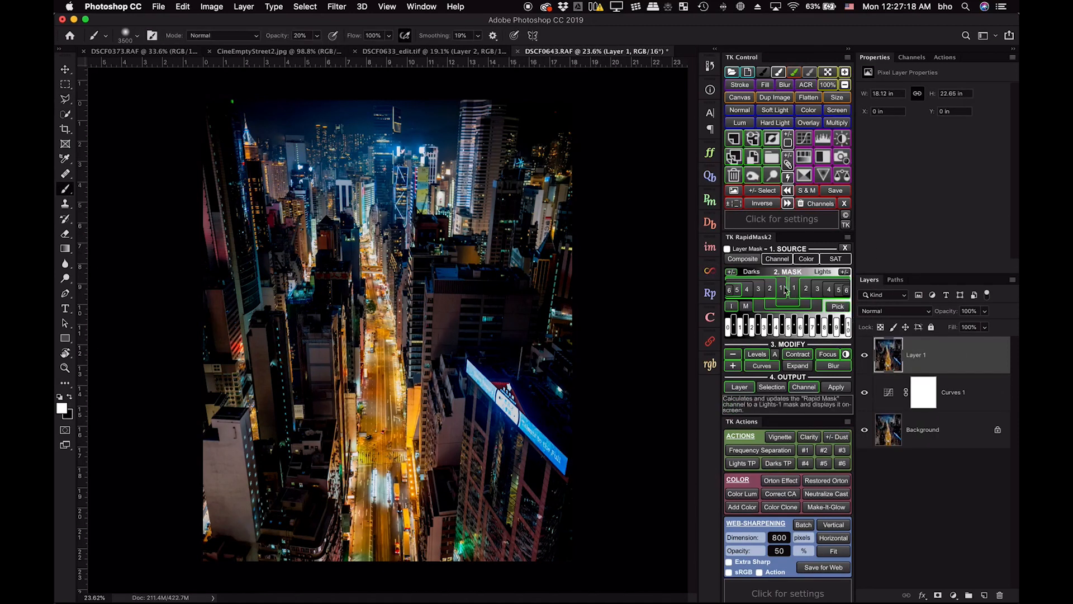
click(337, 7)
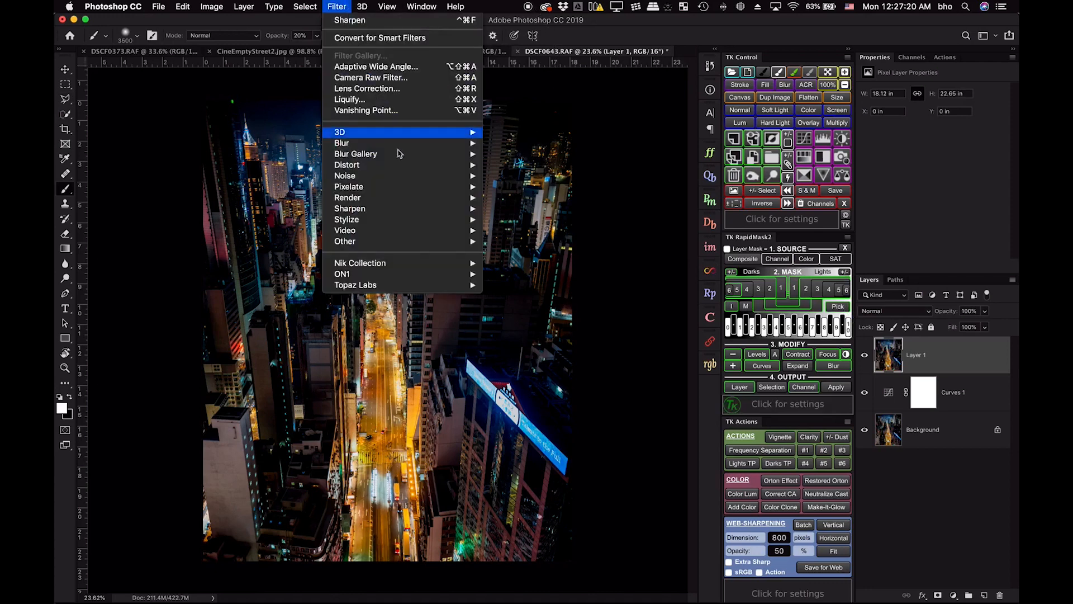
mouse_move(399, 243)
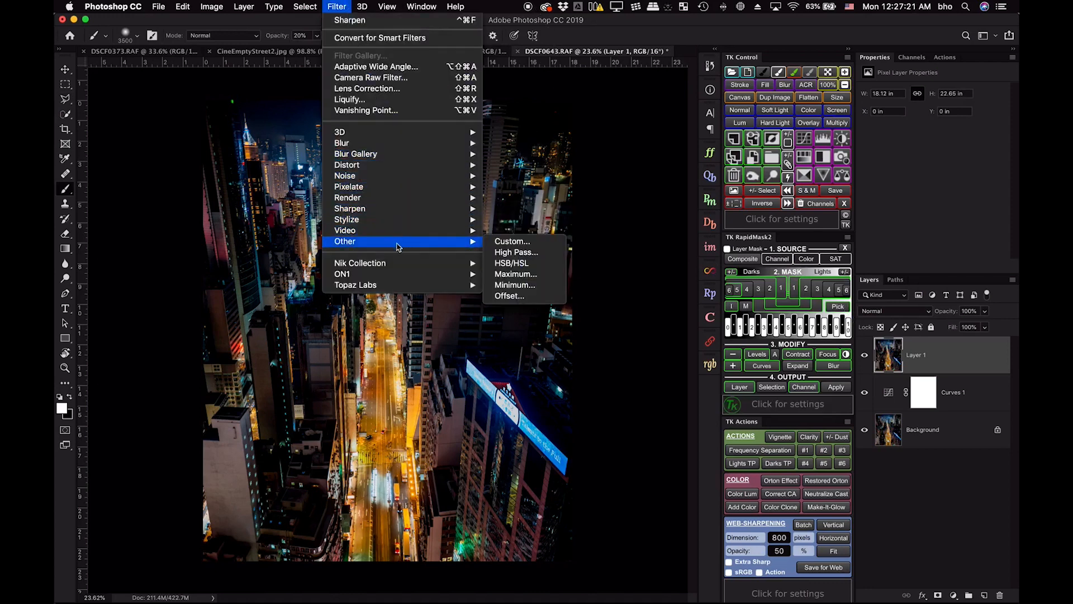
click(497, 253)
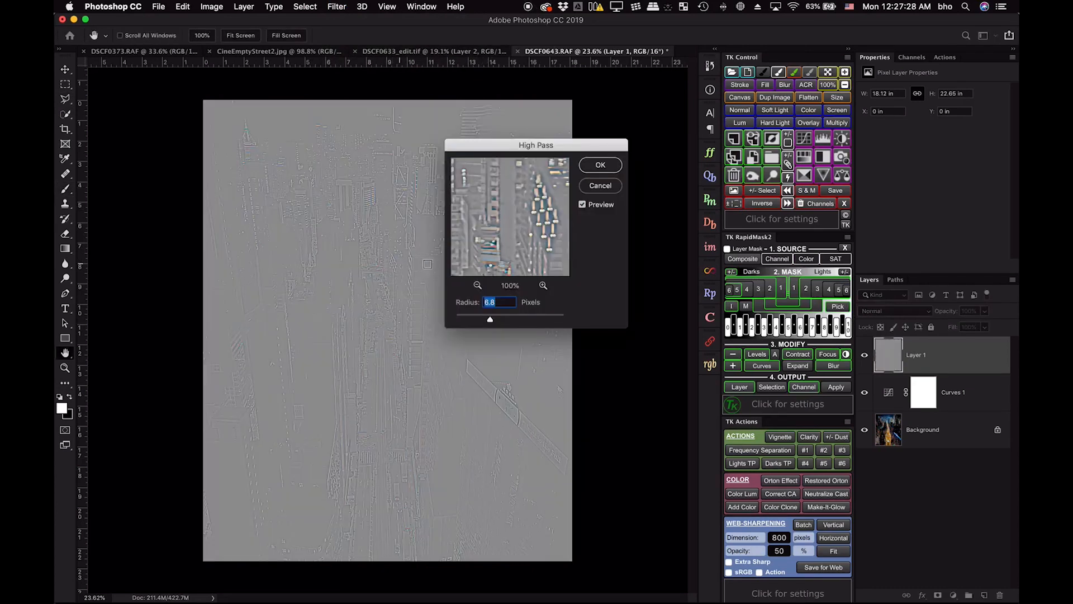
drag(490, 319, 481, 320)
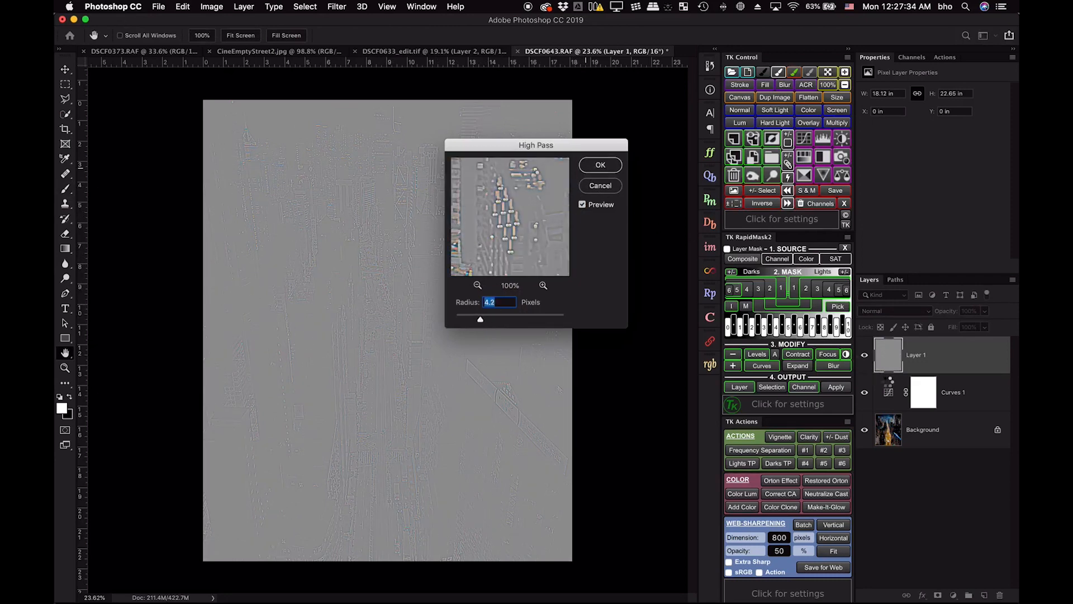
key(Return)
Step: Blend the high-pass layer in Overlay mode at 39% opacity and check the sharpened detail up close
click(900, 312)
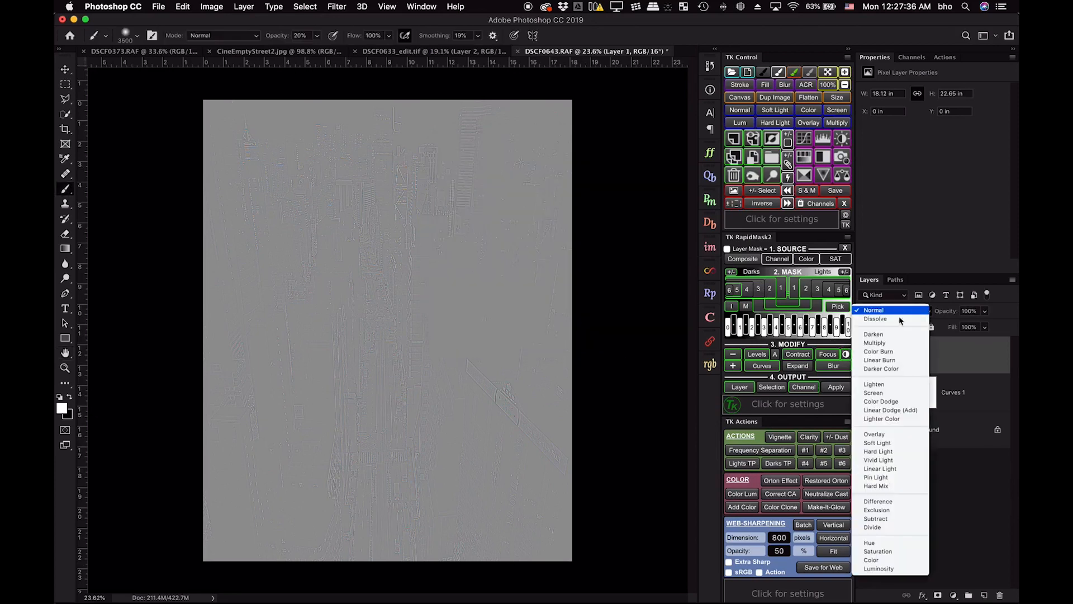
click(892, 437)
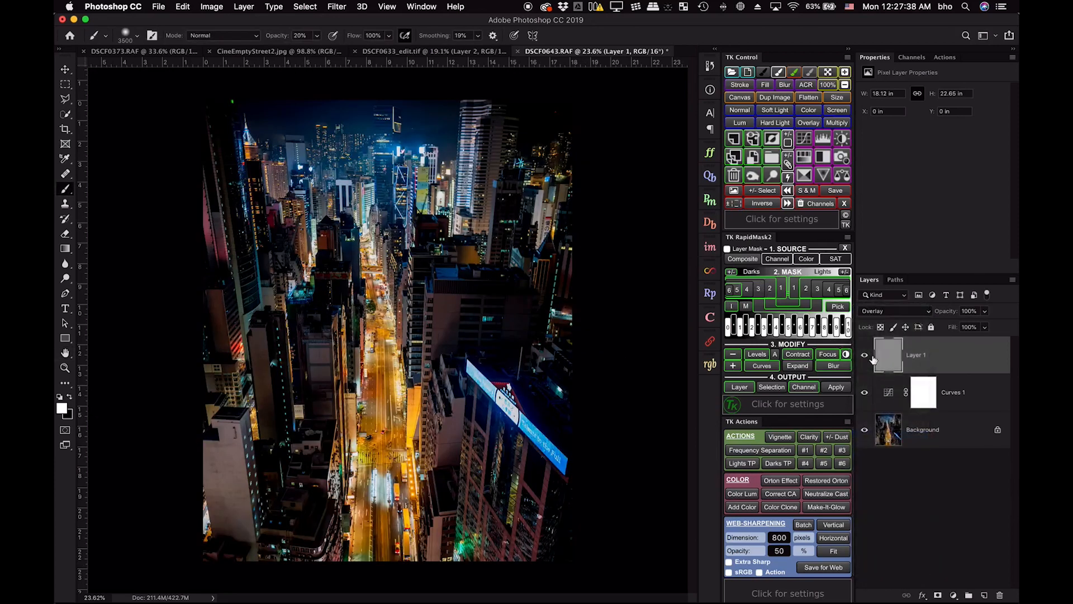
click(865, 356)
drag(946, 312, 910, 311)
key(super+plus)
key(super+plus)
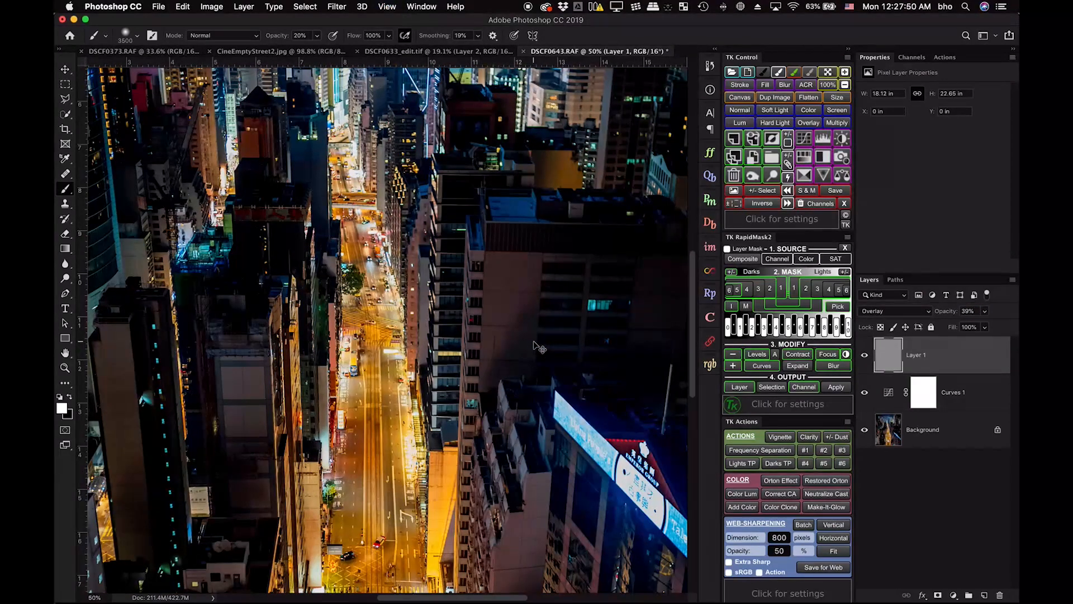
key(super+plus)
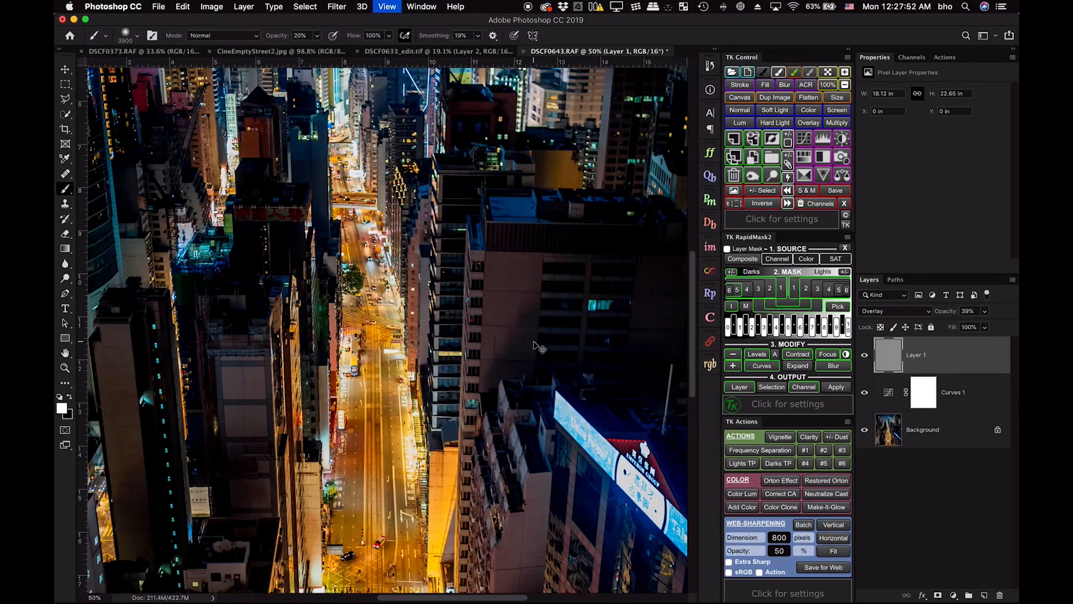
key(super+plus)
key(super+minus)
key(super+minus)
key(super+minus)
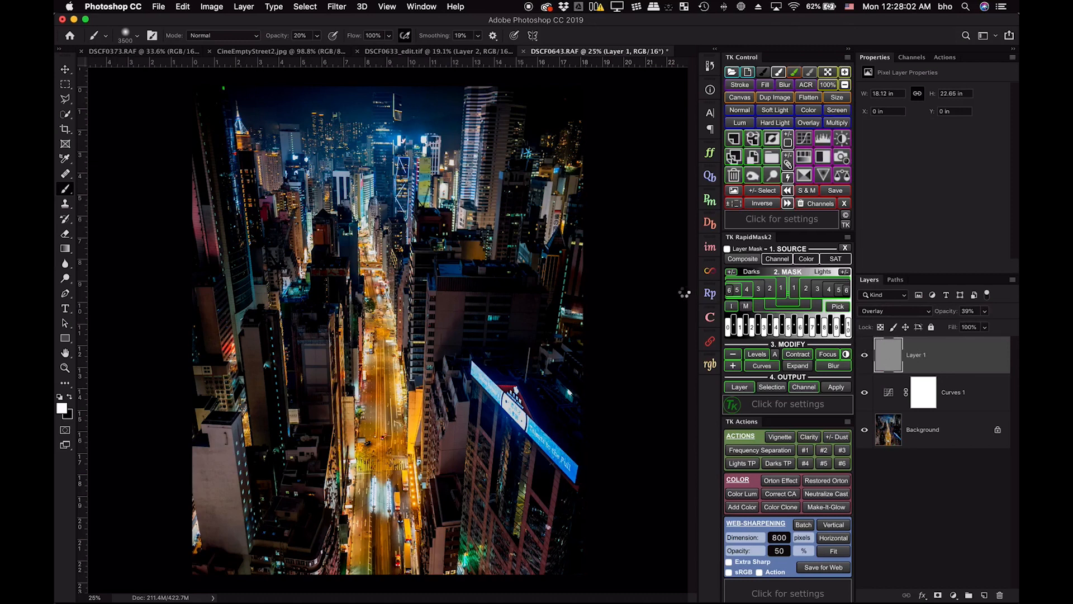
Step: On a merged copy of the visible layers, apply an 80-pixel Gaussian Blur, and set its contrast to 100 and brightness to about 14
click(338, 5)
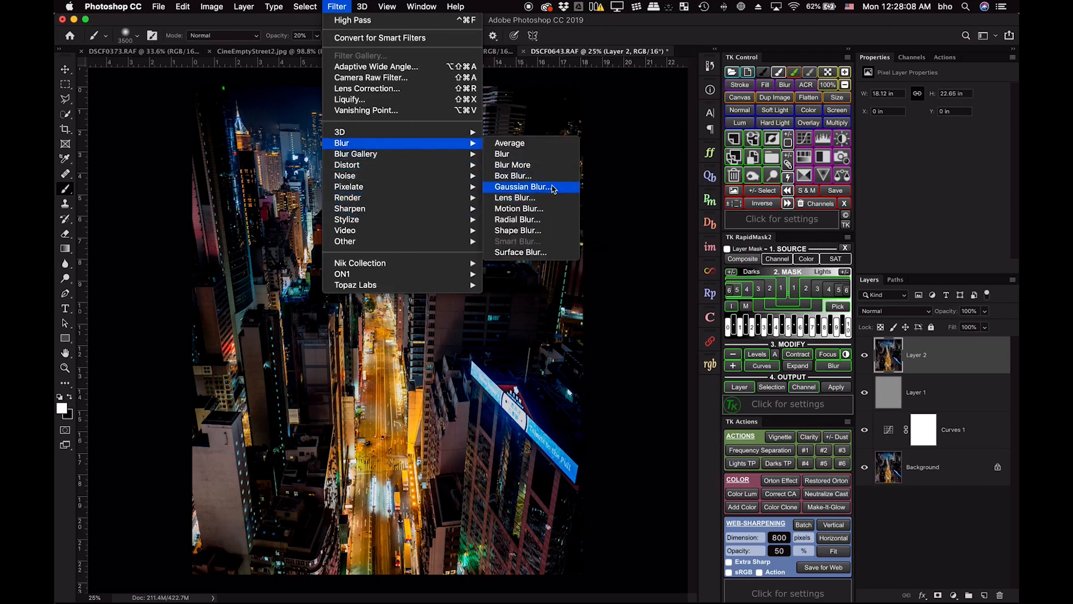
click(554, 185)
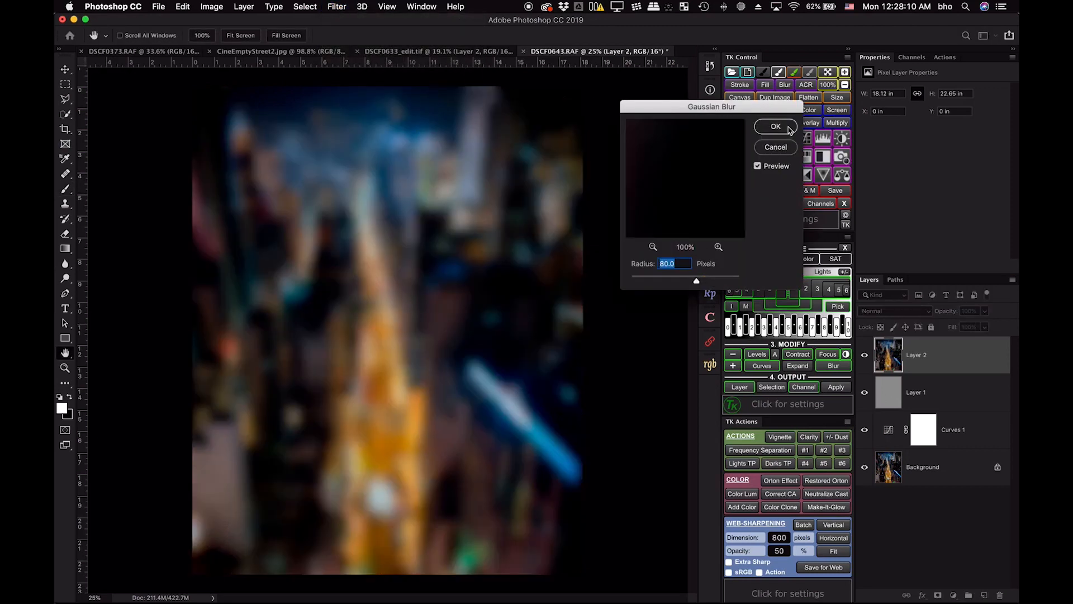
click(212, 7)
mouse_move(254, 38)
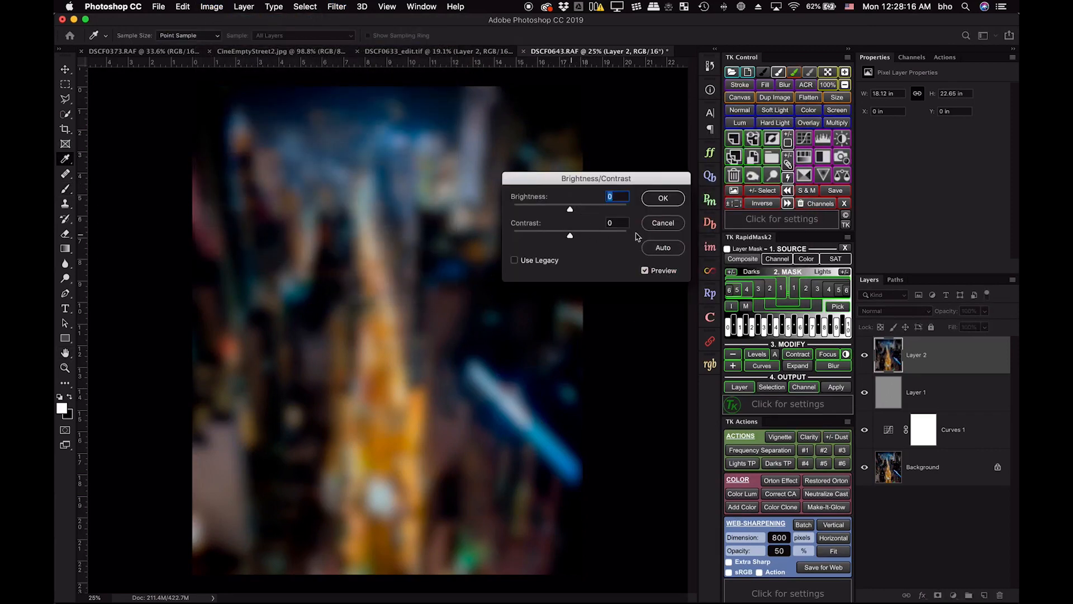
key(Tab)
text(100)
drag(574, 211, 577, 212)
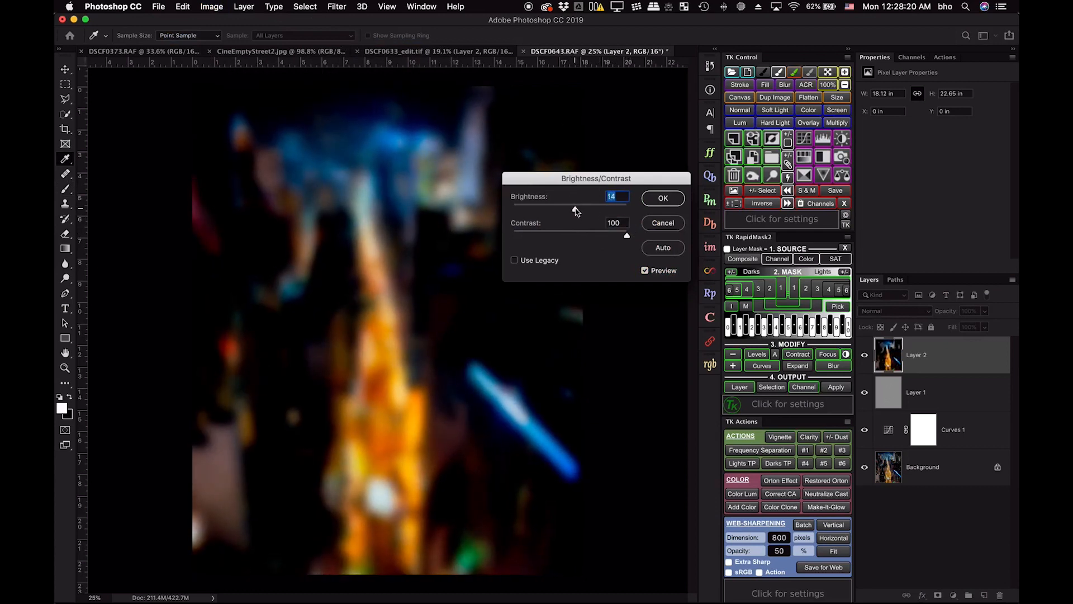
click(663, 198)
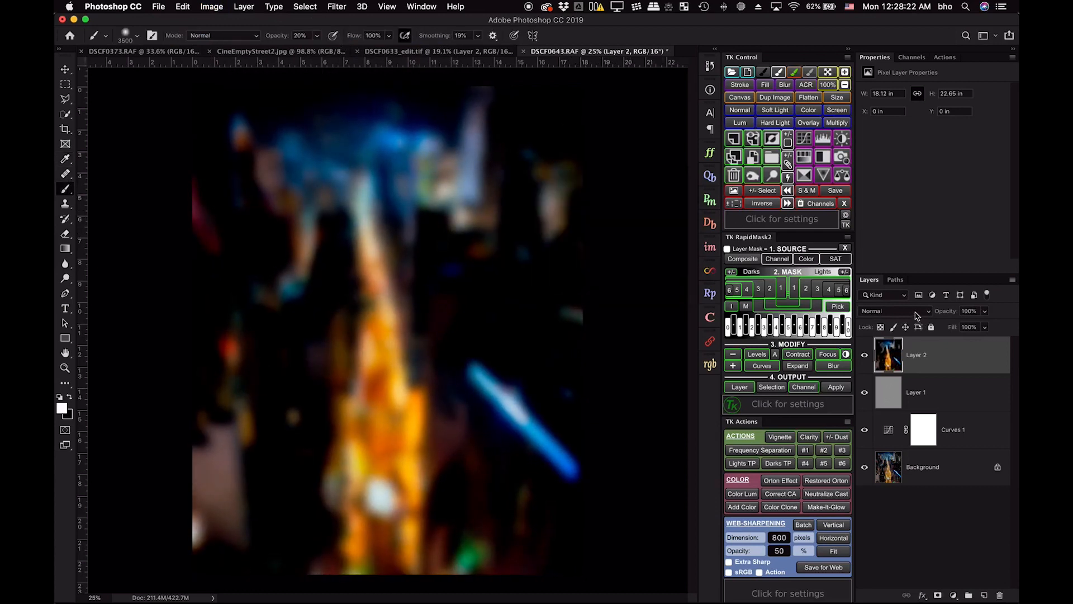
Step: Blend the blurred layer in Soft Light at 10% opacity and compare the photo with that layer hidden and shown
click(894, 310)
click(894, 443)
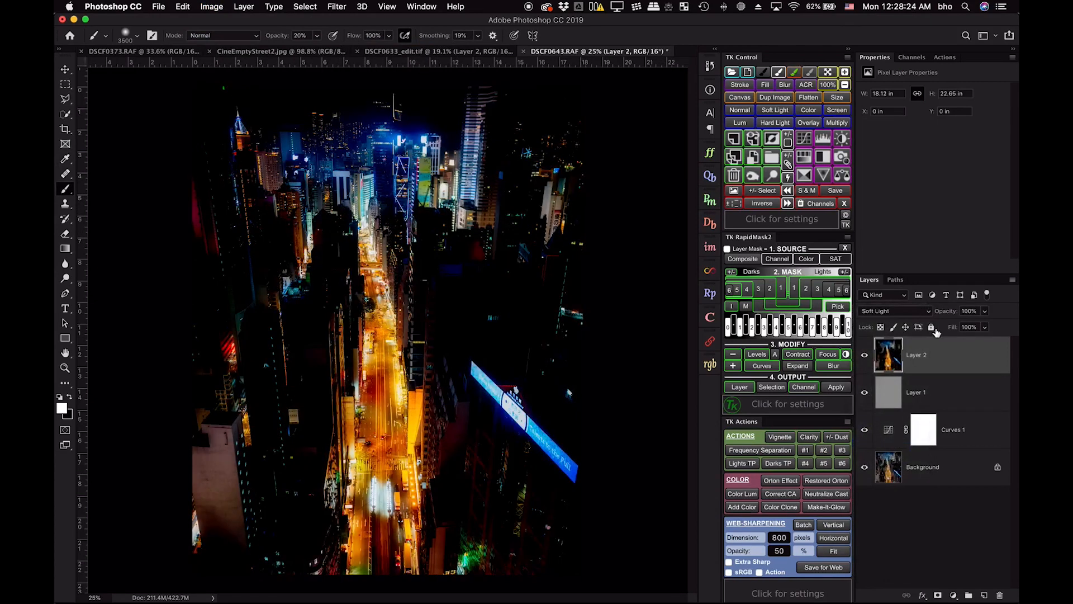
mouse_move(946, 313)
mouse_down()
mouse_move(914, 311)
mouse_move(930, 321)
mouse_up()
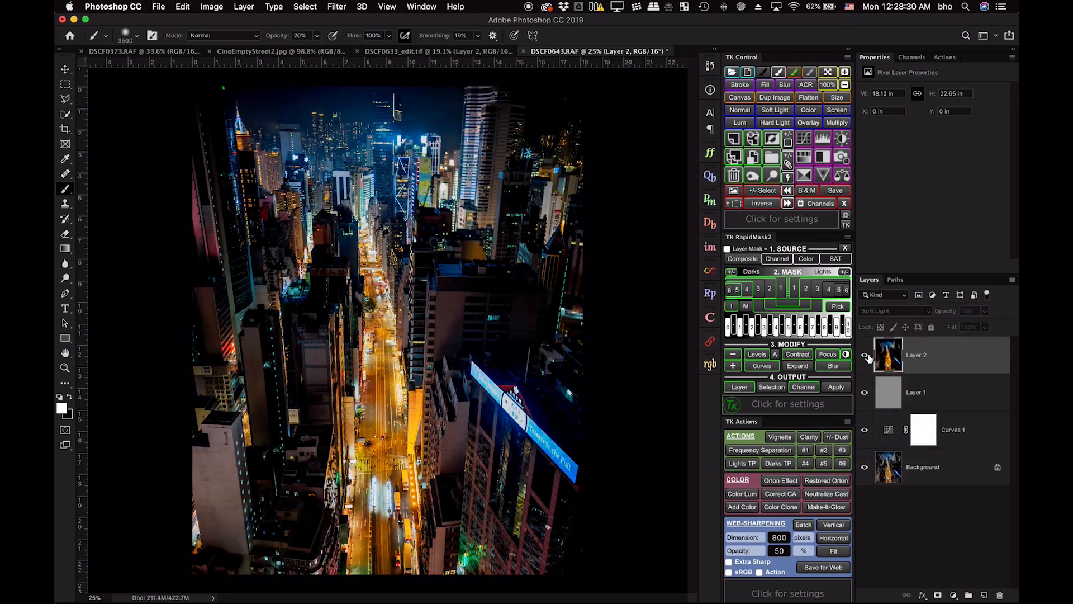
click(867, 356)
click(867, 356)
click(866, 356)
click(866, 356)
click(866, 356)
click(866, 356)
Step: Switch the blurred layer to Normal blending, fine-tune its opacity, and compare the photo with it off and on
double_click(875, 358)
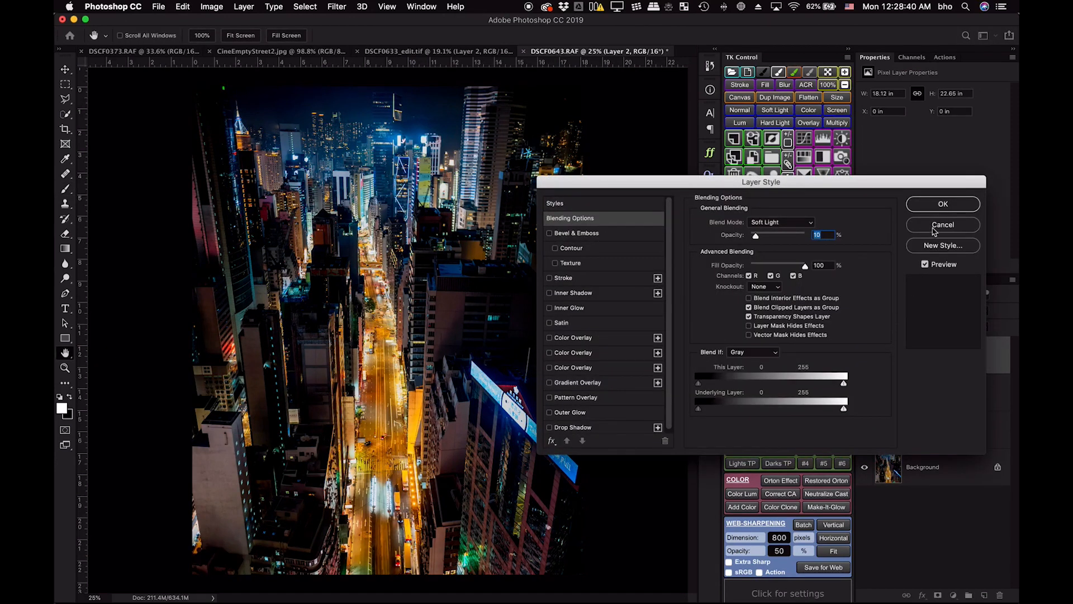
key(Return)
click(893, 310)
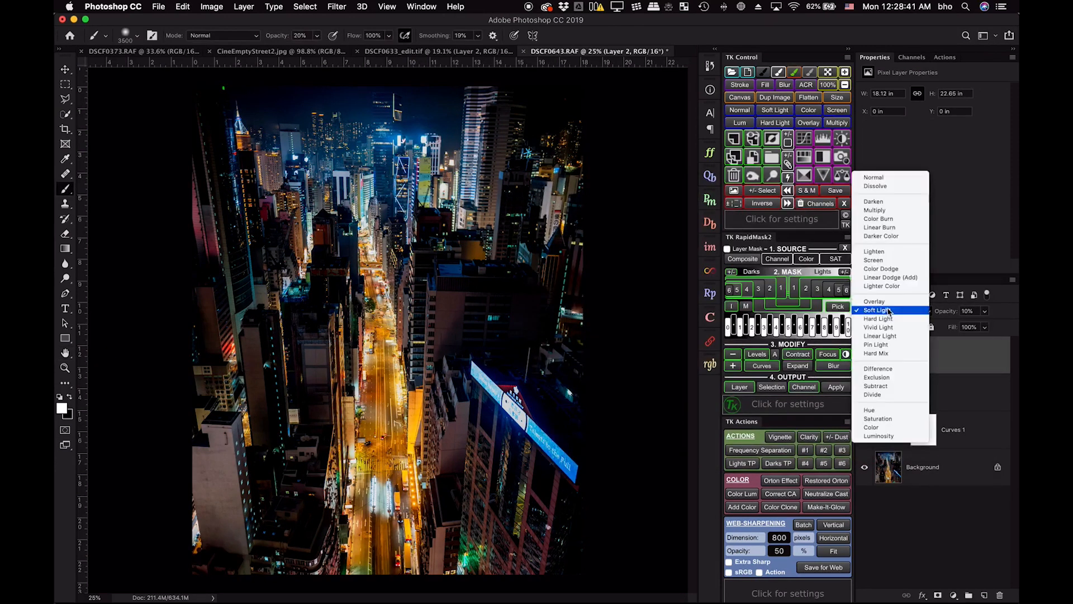
click(893, 179)
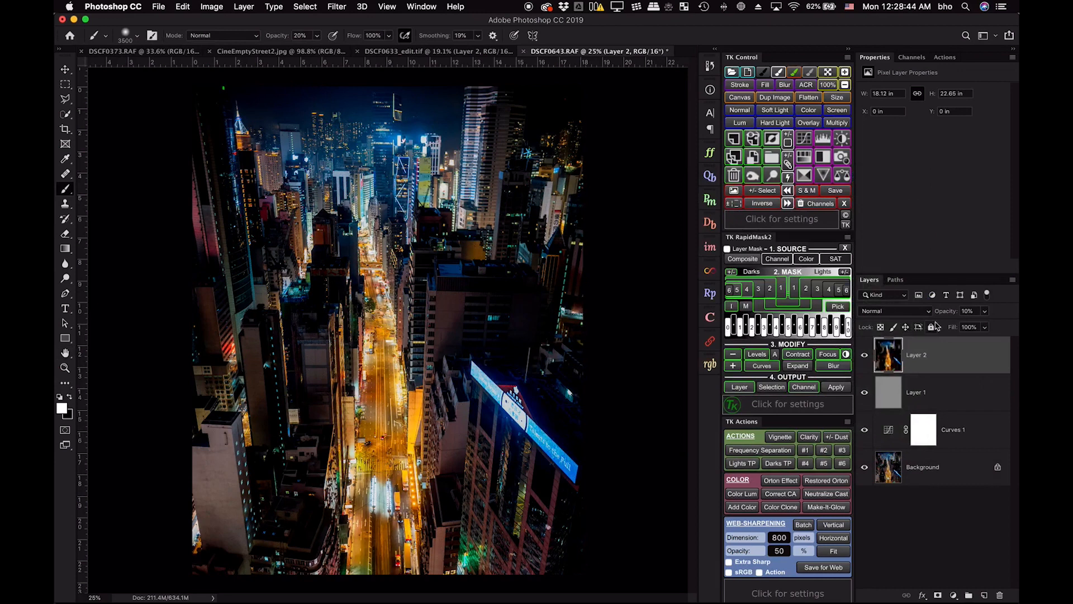
drag(945, 313, 949, 315)
click(867, 356)
click(867, 357)
click(873, 357)
click(872, 359)
Step: Add a Curves adjustment that darkens the midtones at input 134, output 123, and invert its mask to black
click(955, 595)
click(970, 441)
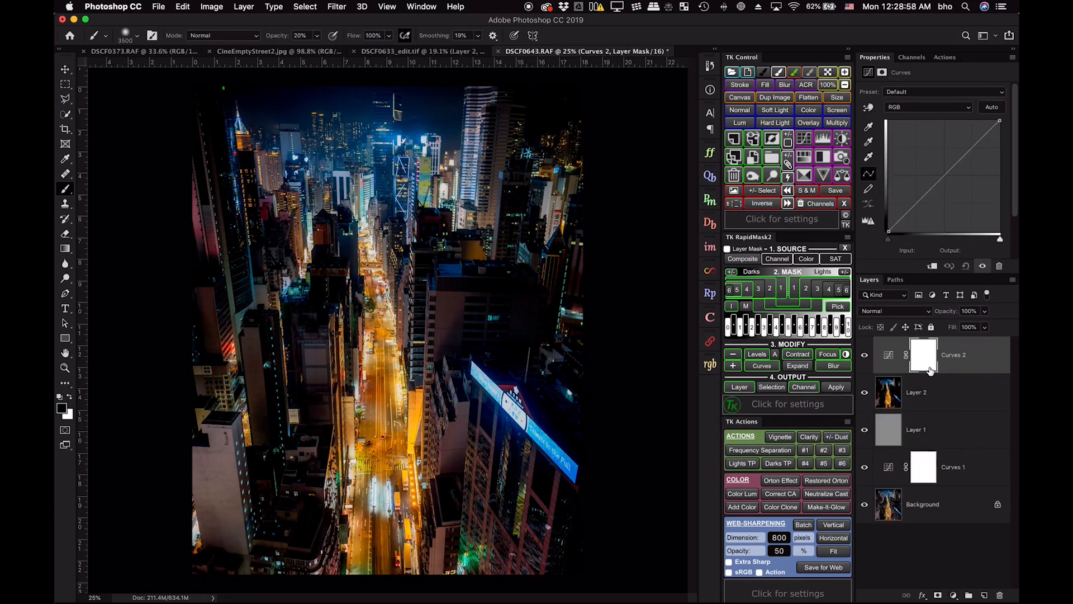
drag(946, 175, 945, 183)
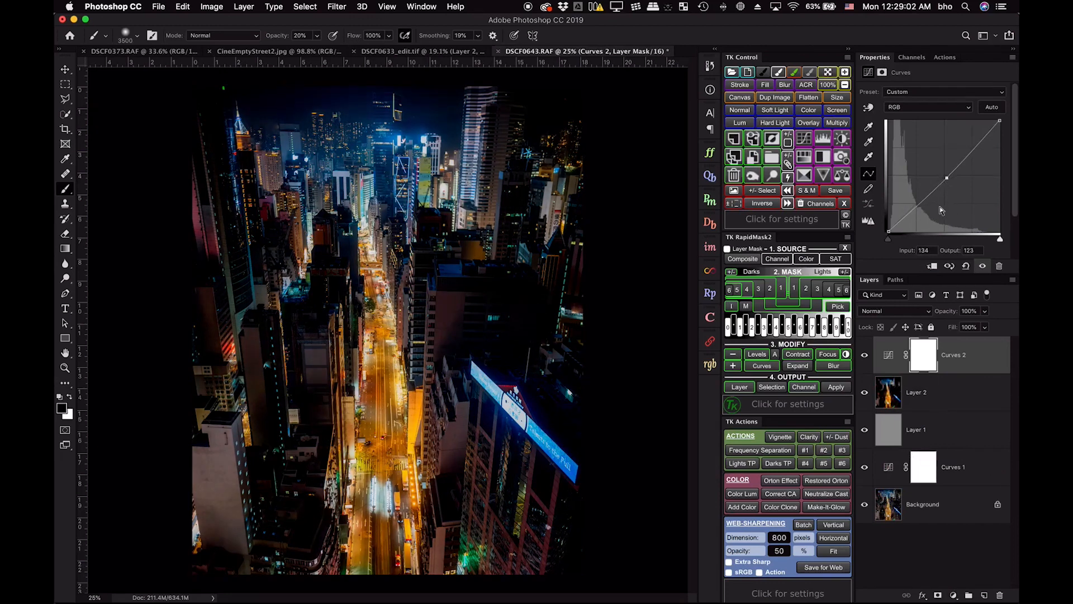
key(super+i)
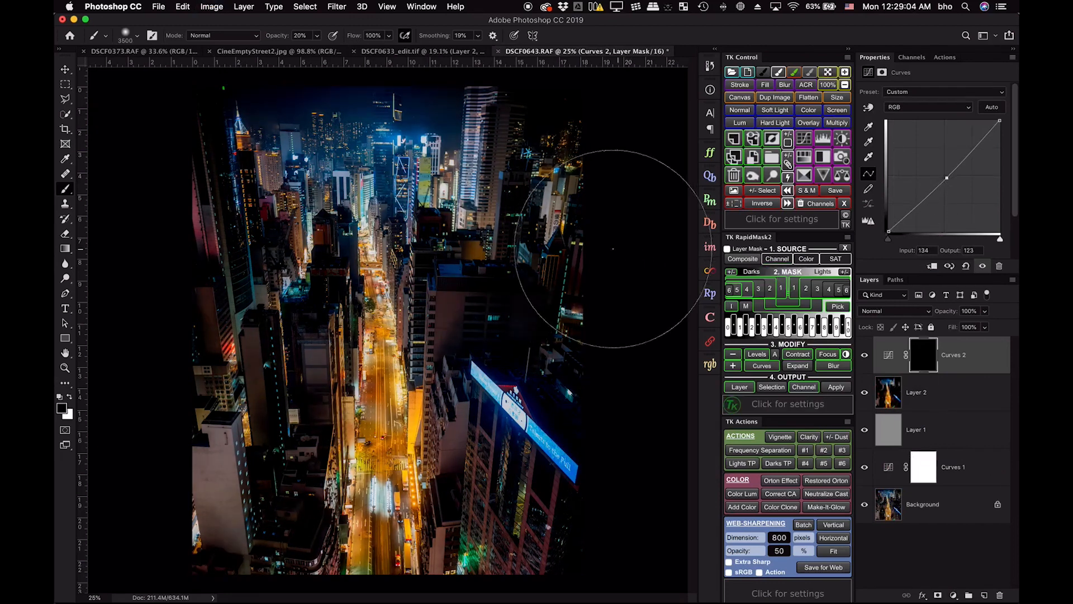
Step: Set up the Gradient tool with a linear gradient and white as the foreground colour
key(g)
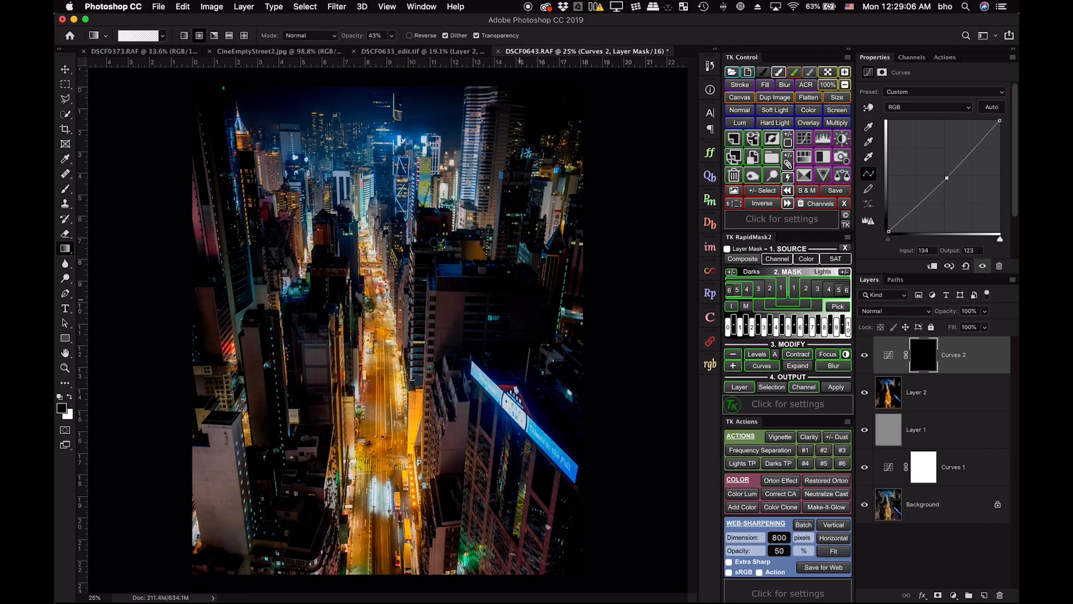
click(184, 35)
key(x)
Step: Try revealing the darkening curve with 43% opacity gradients from both sides of the mask, compare it off and on, and undo them
drag(494, 304, 398, 304)
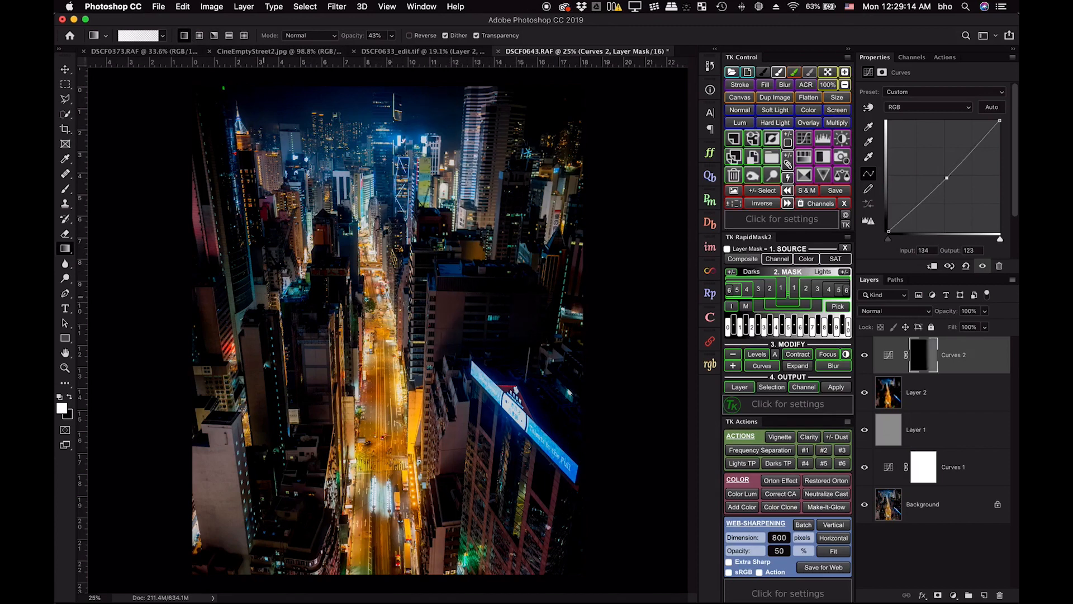
drag(270, 299, 369, 305)
click(866, 355)
click(865, 355)
key(super+z)
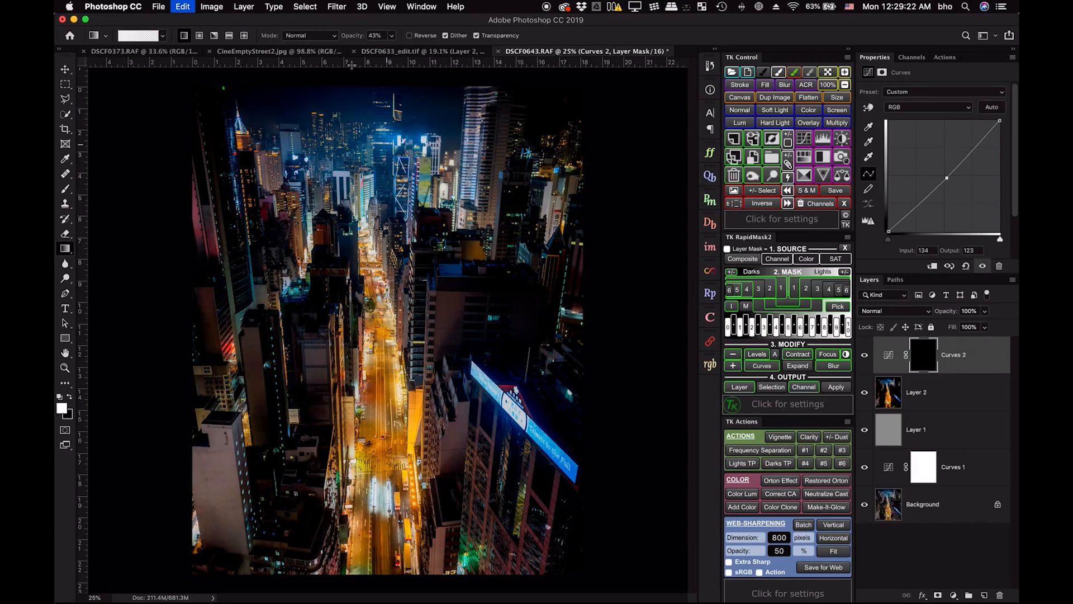
Step: Set the gradient opacity to 100% and, on a black Curves 2 mask, reveal the darkening with linear gradients at both sides of the photo
drag(353, 35, 440, 40)
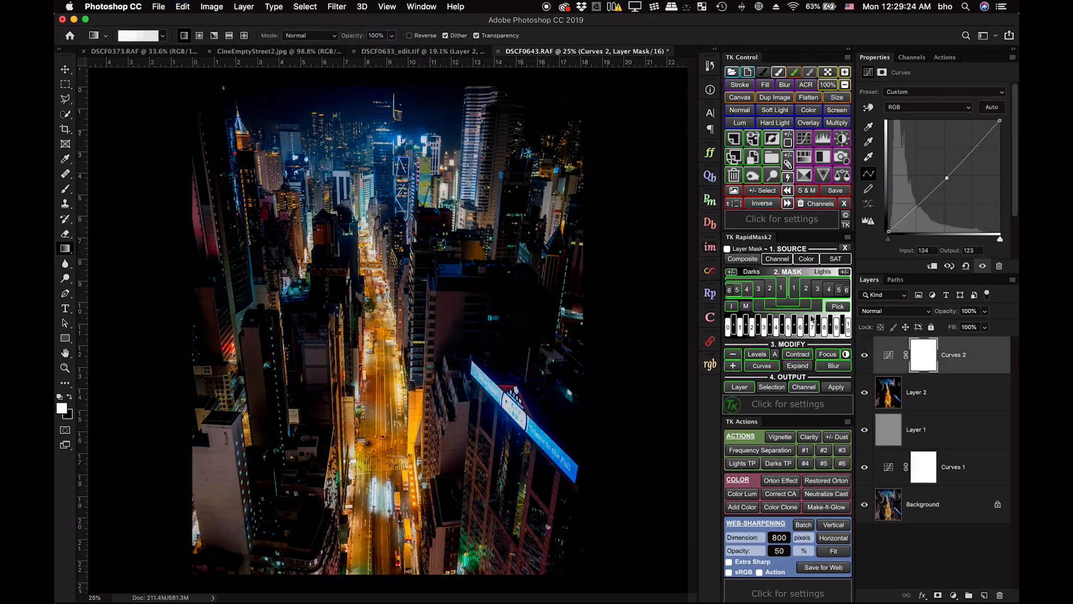
key(super+i)
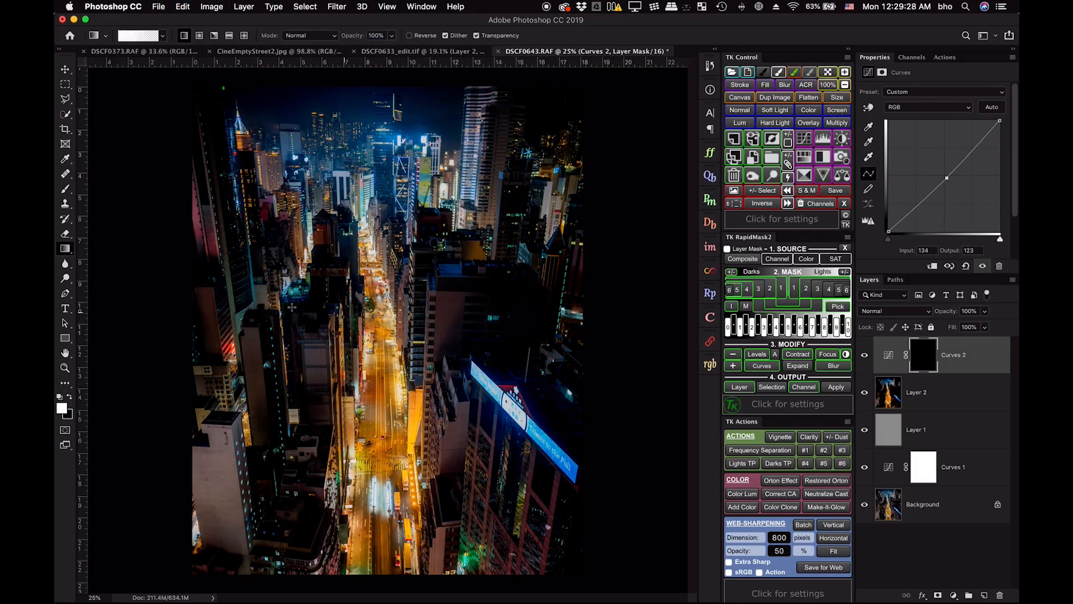
drag(263, 320, 364, 321)
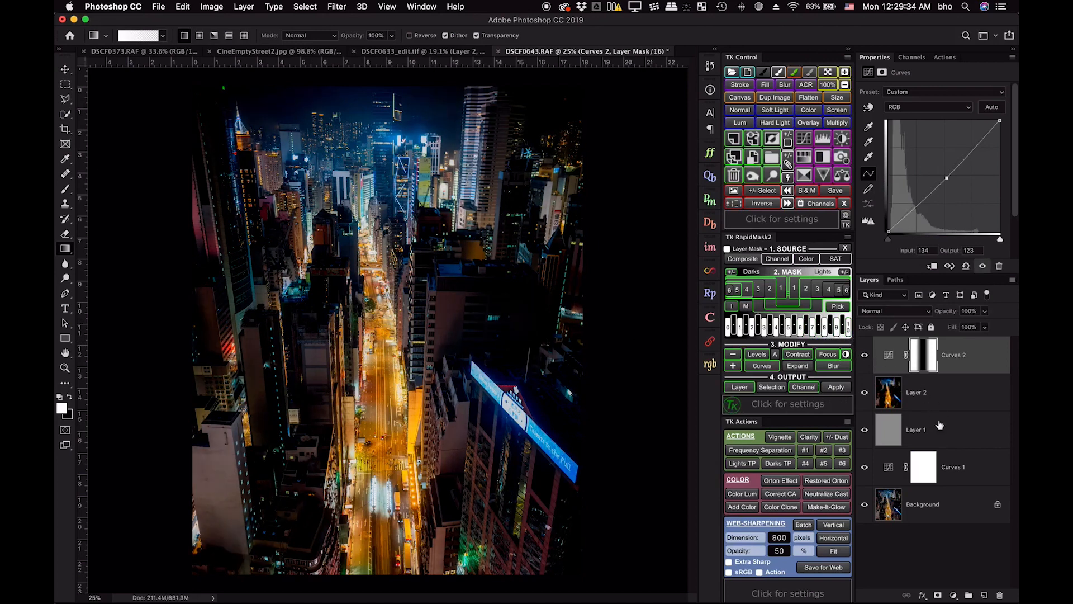
Step: Add a third Curves adjustment that brightens the midtones at input 138, output 152, keeping its mask white
click(954, 595)
click(965, 435)
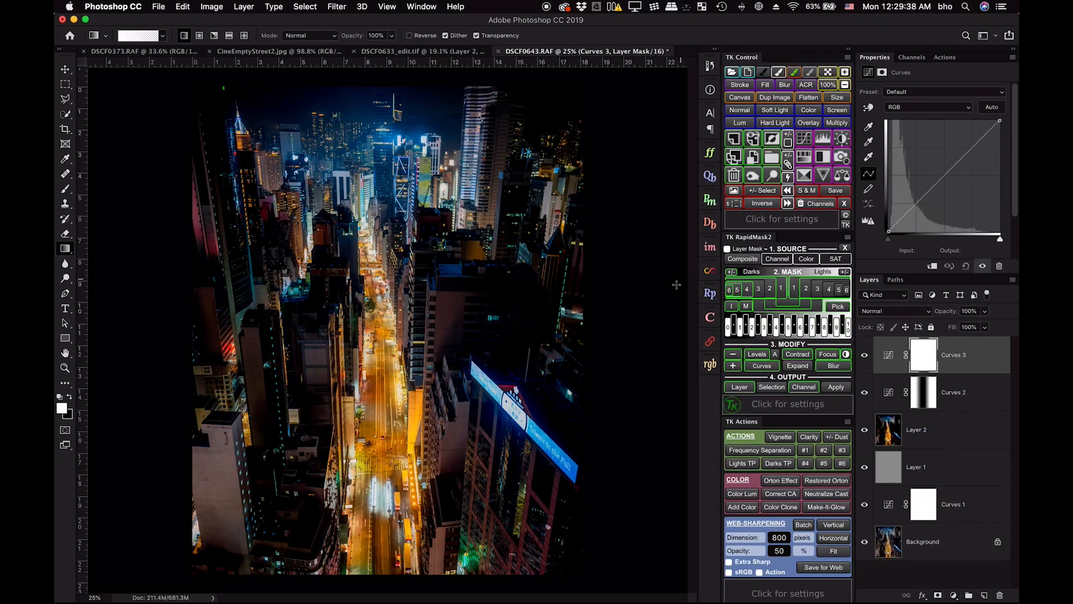
drag(943, 176, 948, 164)
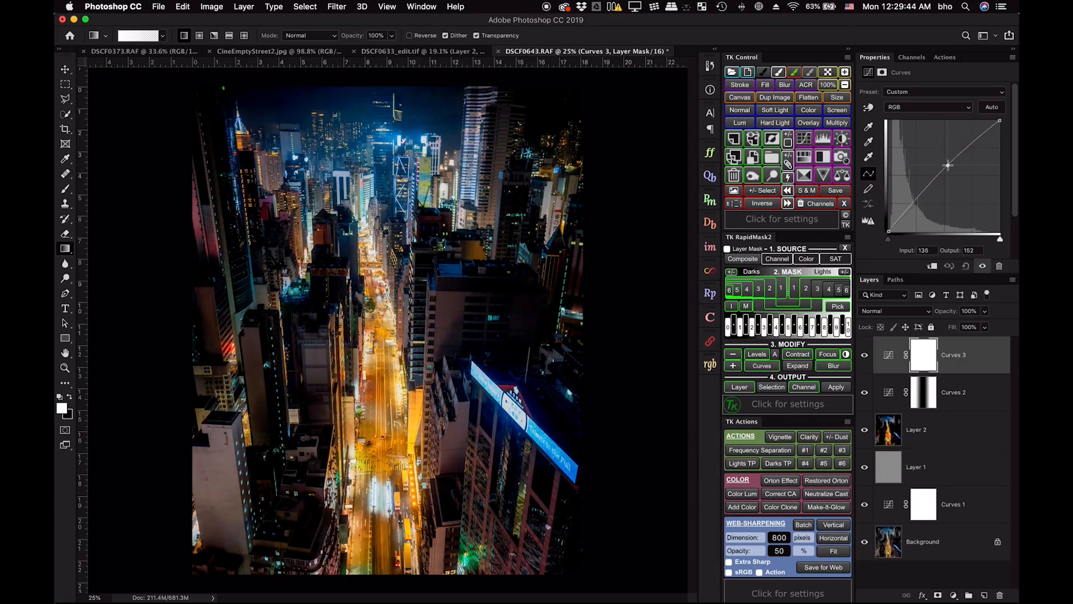
drag(947, 164, 949, 165)
key(super+i)
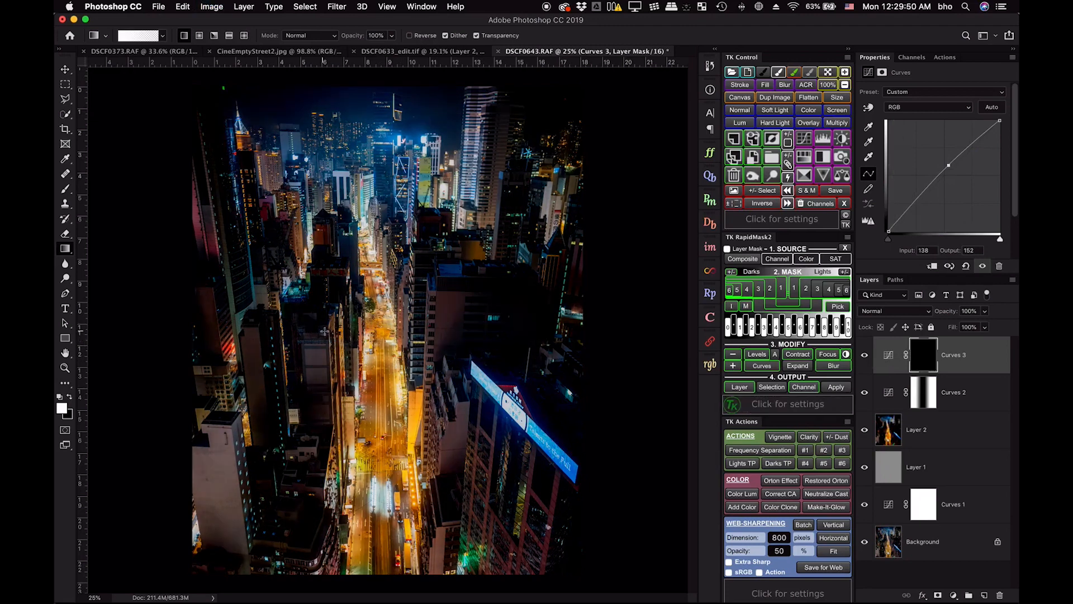
key(super+i)
Step: Try hiding the brightening curve at both sides of the photo with black linear gradients on its mask, and undo them
key(x)
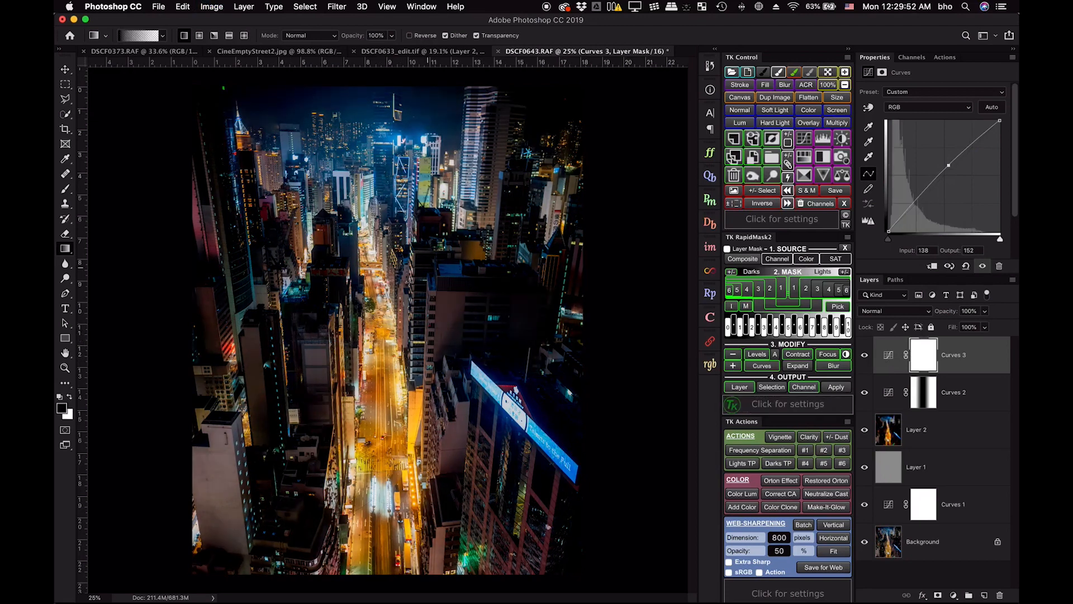
drag(283, 329, 363, 329)
drag(485, 327, 400, 327)
key(super+z)
key(super+z)
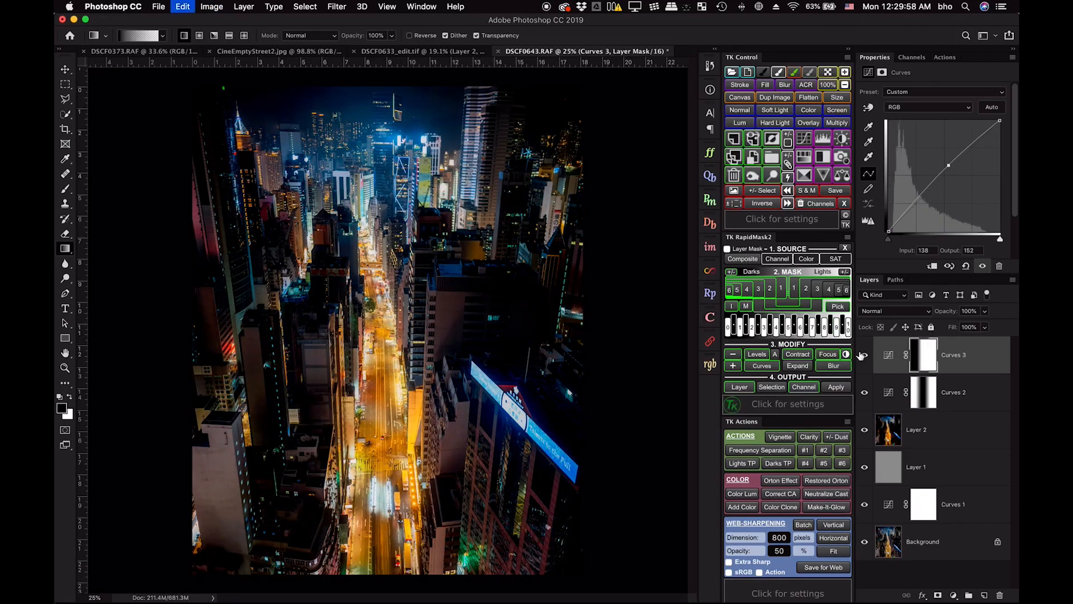
Step: Hide the brightening curve at both sides of the photo with black linear gradients on the Curves 3 mask, and compare it off and on
drag(247, 333, 364, 330)
drag(524, 327, 408, 329)
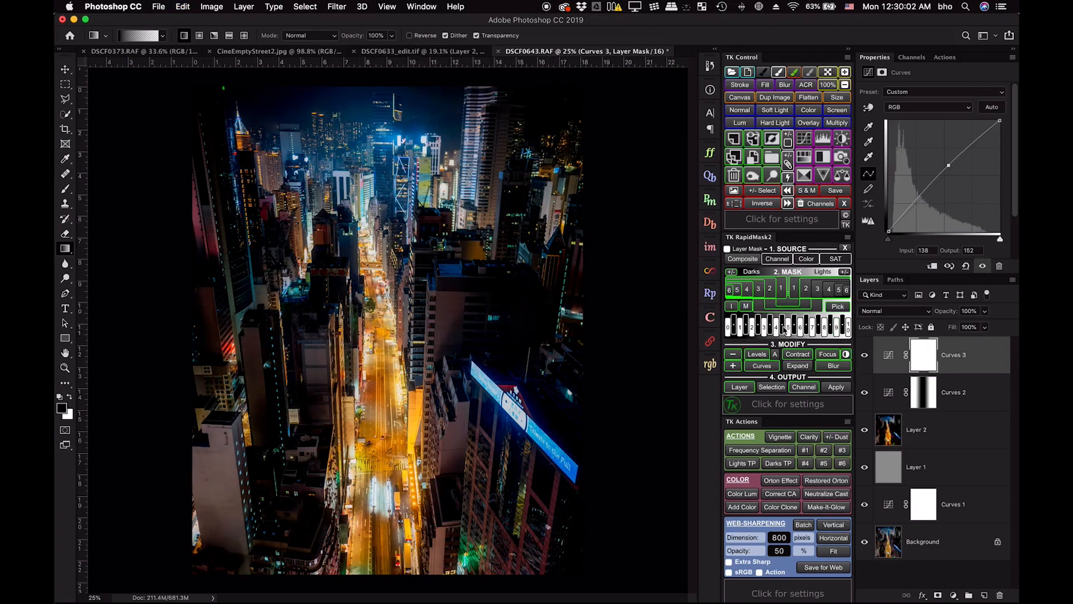
click(865, 356)
click(865, 355)
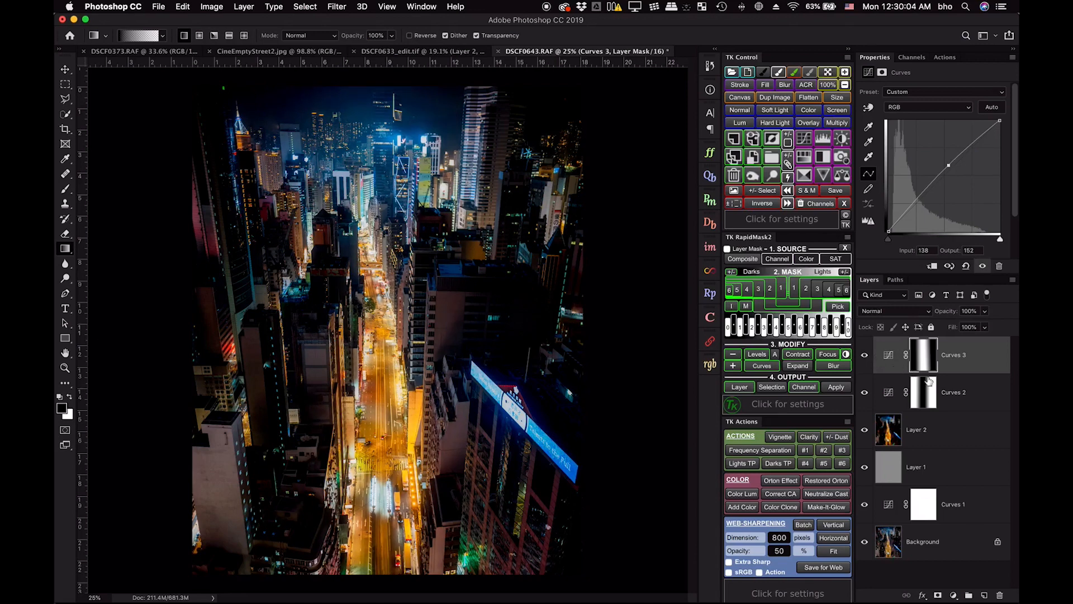
Step: Group the Curves 2 and Curves 3 layers and compare the photo with the group off and on
key(super+g)
click(866, 344)
click(868, 345)
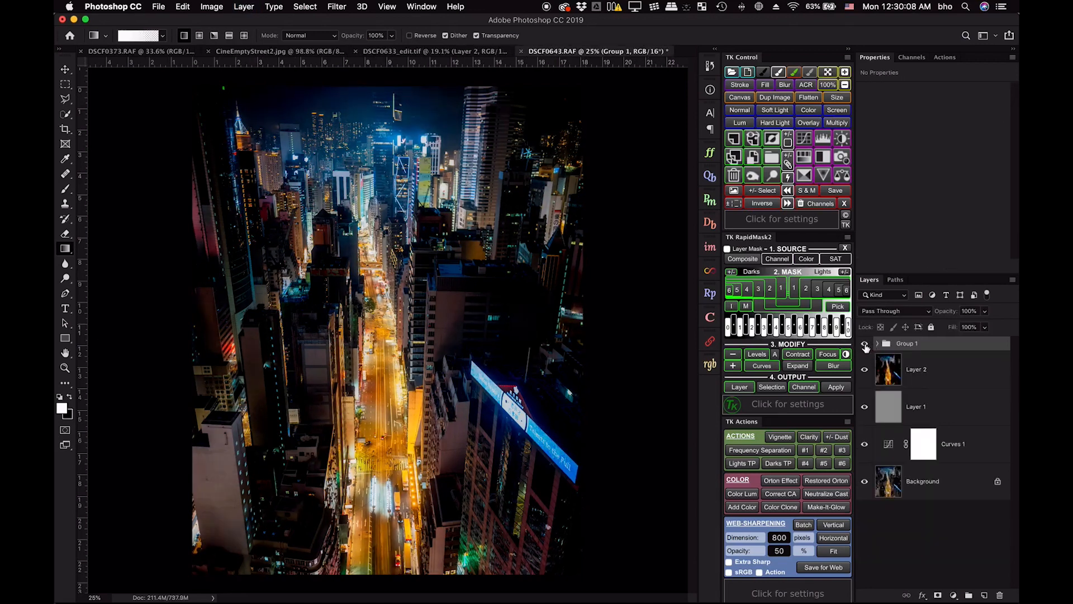
click(866, 344)
click(866, 345)
Step: Add a mask to Group 1, paint black at 20% brush opacity over the upper-centre skyline, and compare the group off and on
click(938, 596)
key(b)
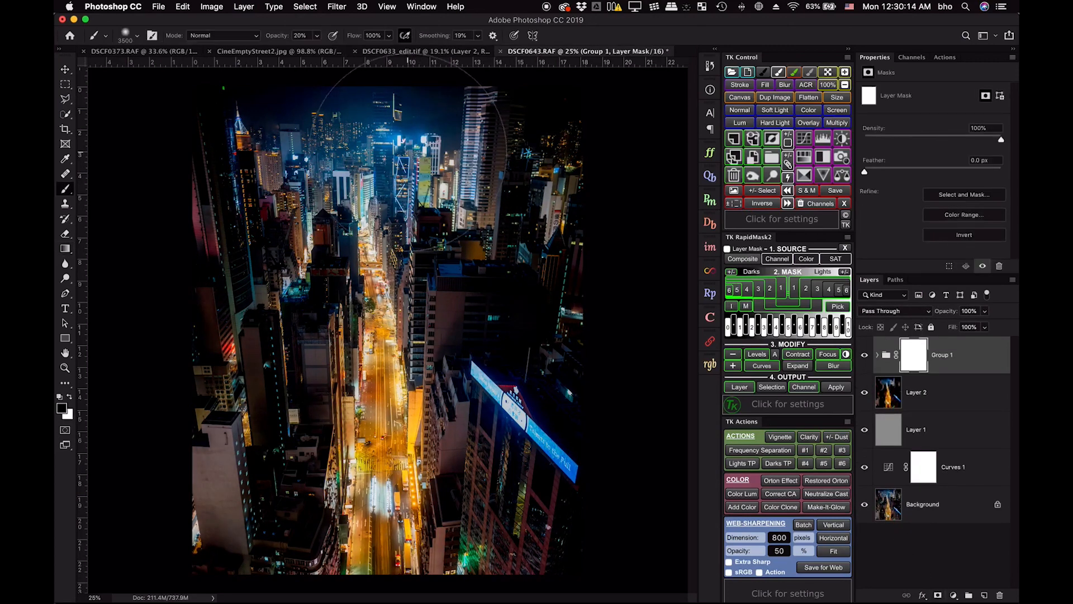
drag(404, 148, 383, 151)
click(398, 158)
click(393, 158)
click(866, 356)
click(865, 356)
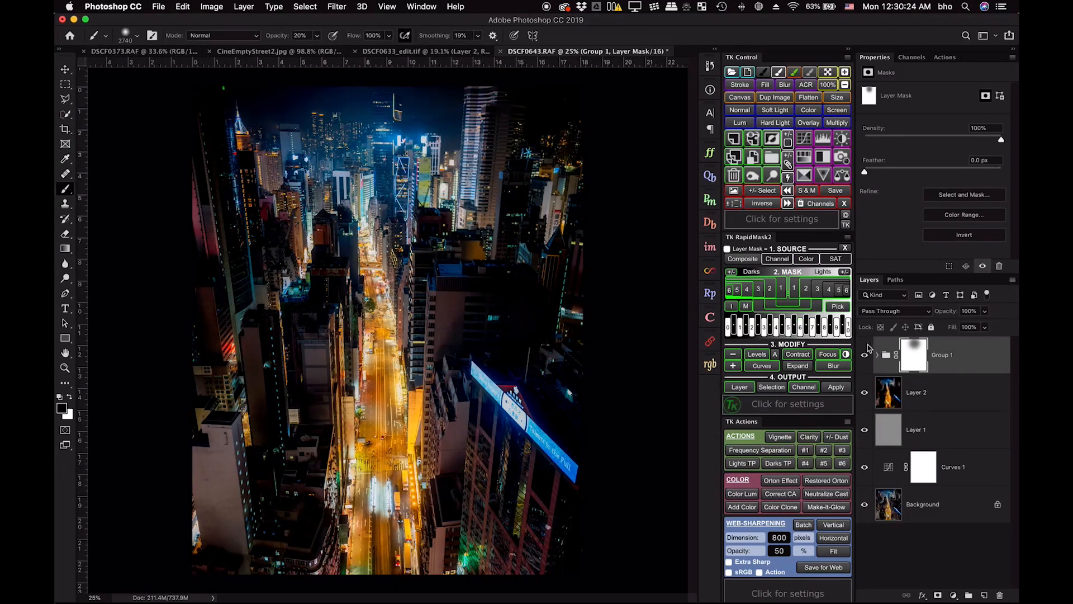
click(865, 358)
Step: Stamp all visible layers into a new merged layer above Group 1
right_click(944, 506)
click(994, 398)
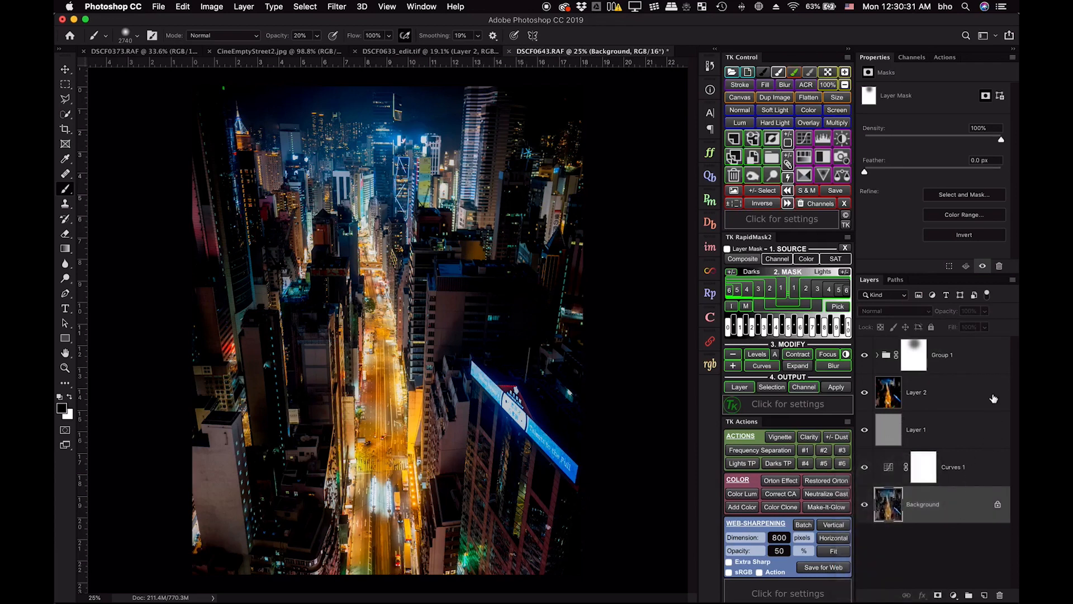
click(975, 363)
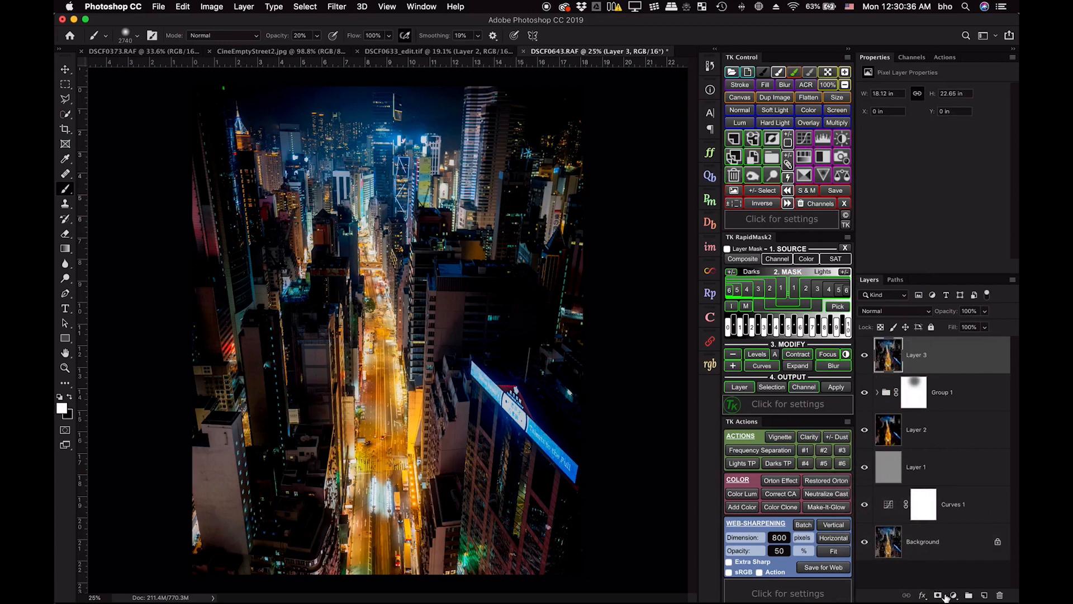
click(953, 595)
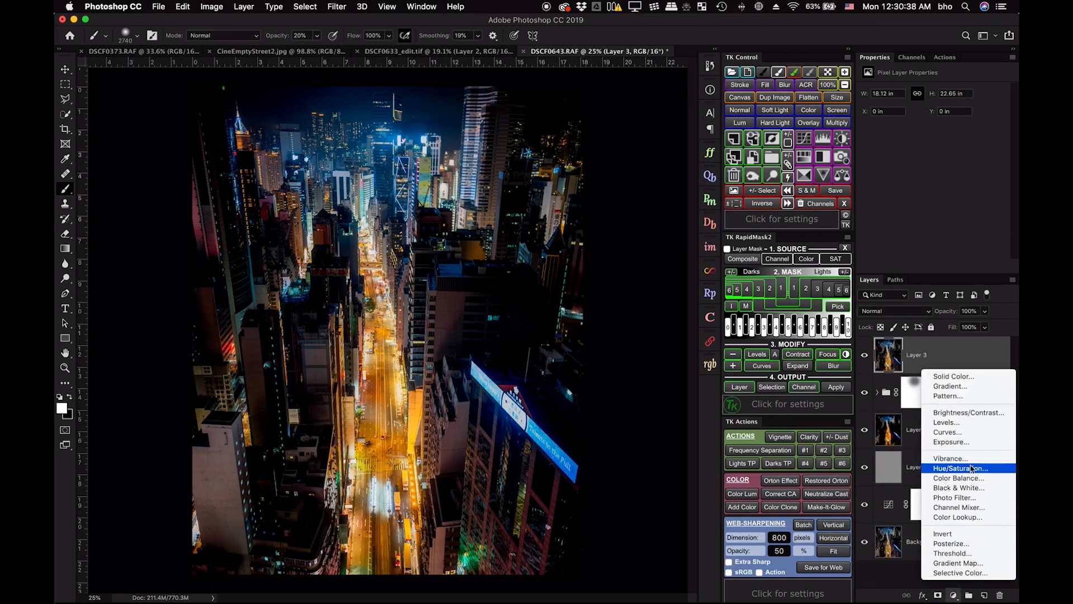
click(957, 478)
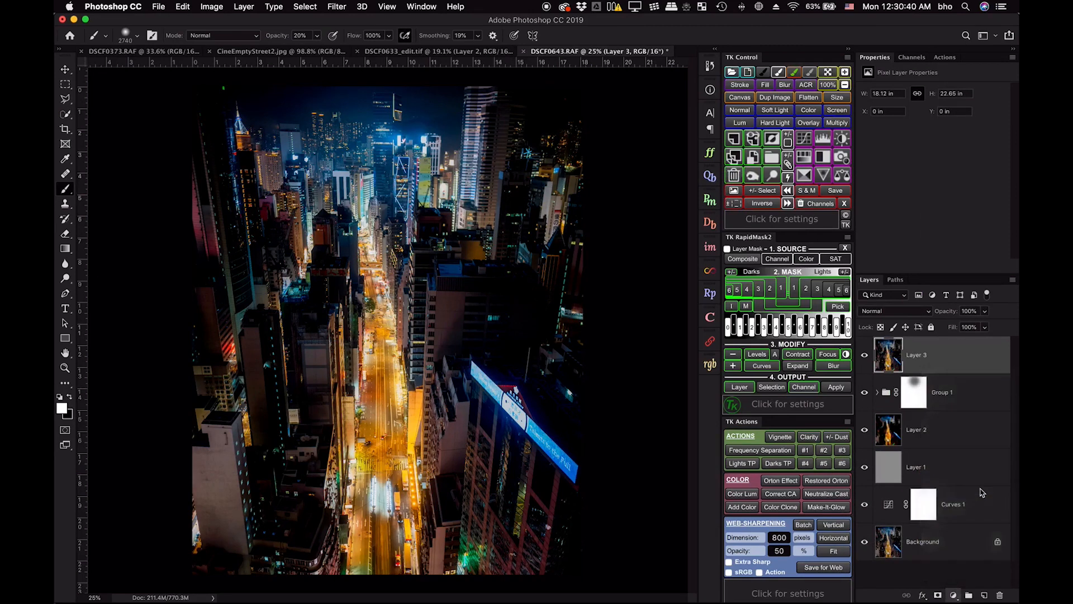
key(super+z)
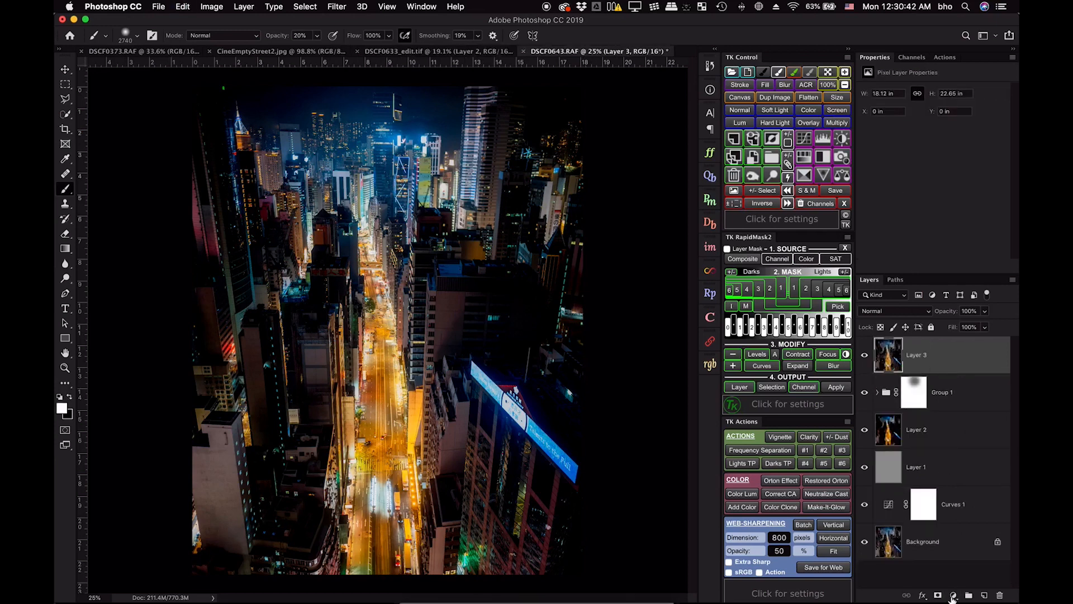
Step: Try a Black & White adjustment with the High Contrast Blue Filter and Blue Filter presets, and delete the layer
click(953, 595)
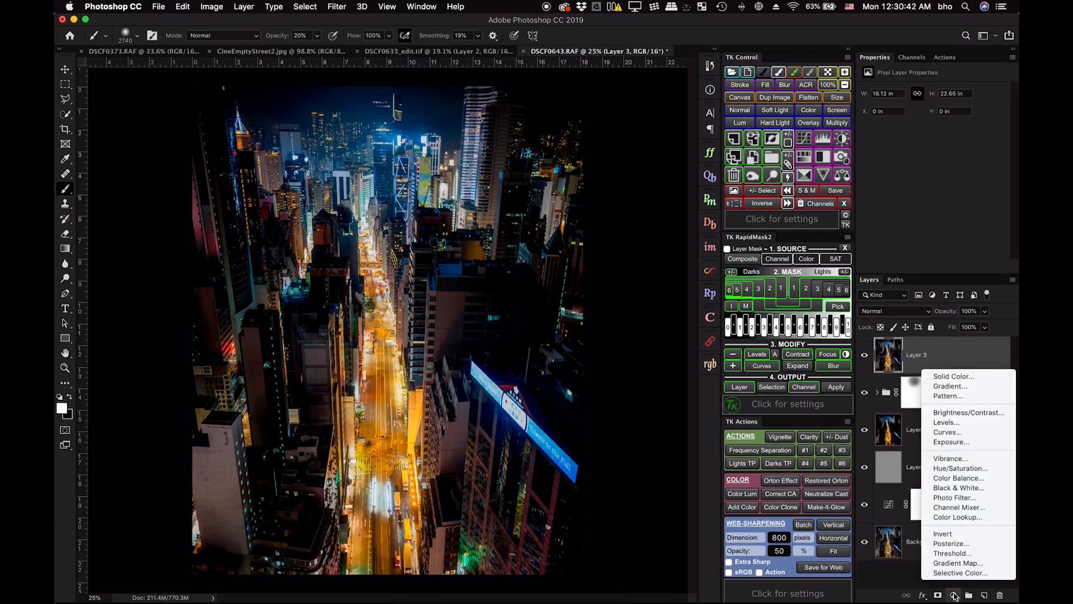
click(958, 487)
click(926, 93)
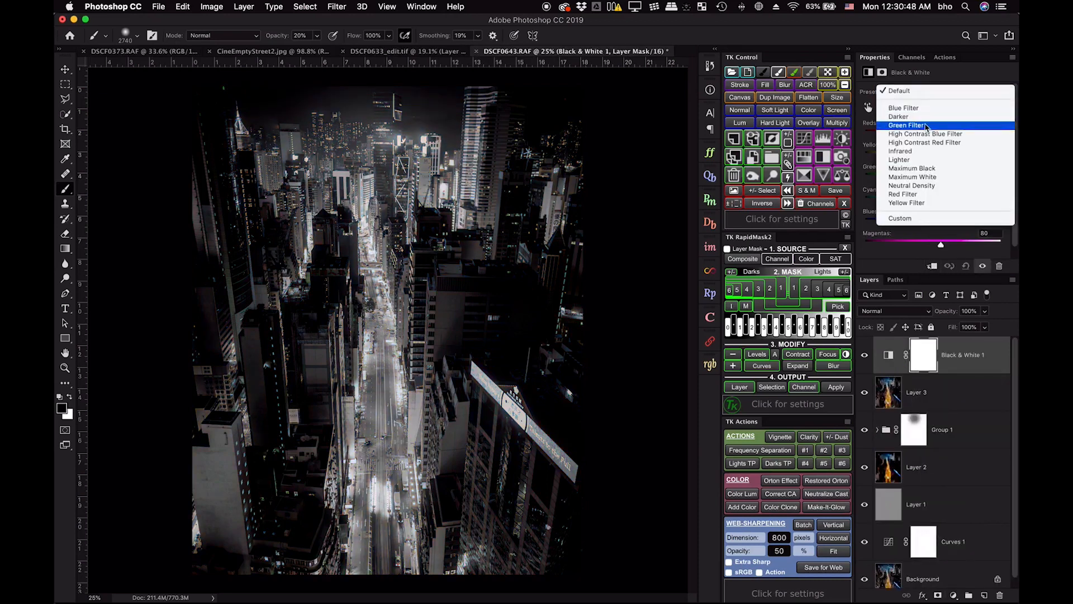
click(916, 135)
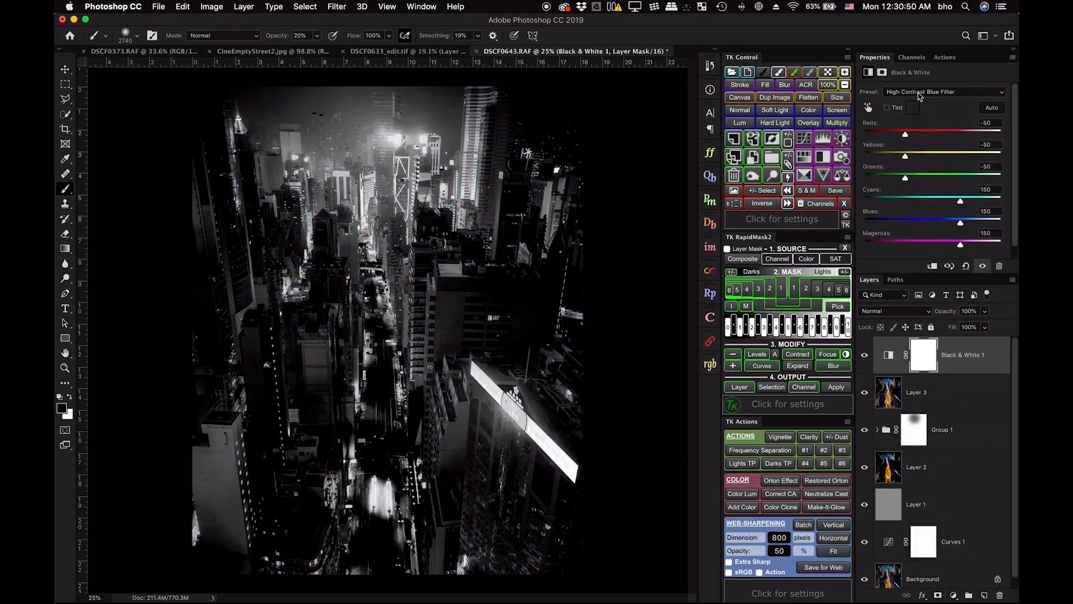
click(921, 92)
click(917, 65)
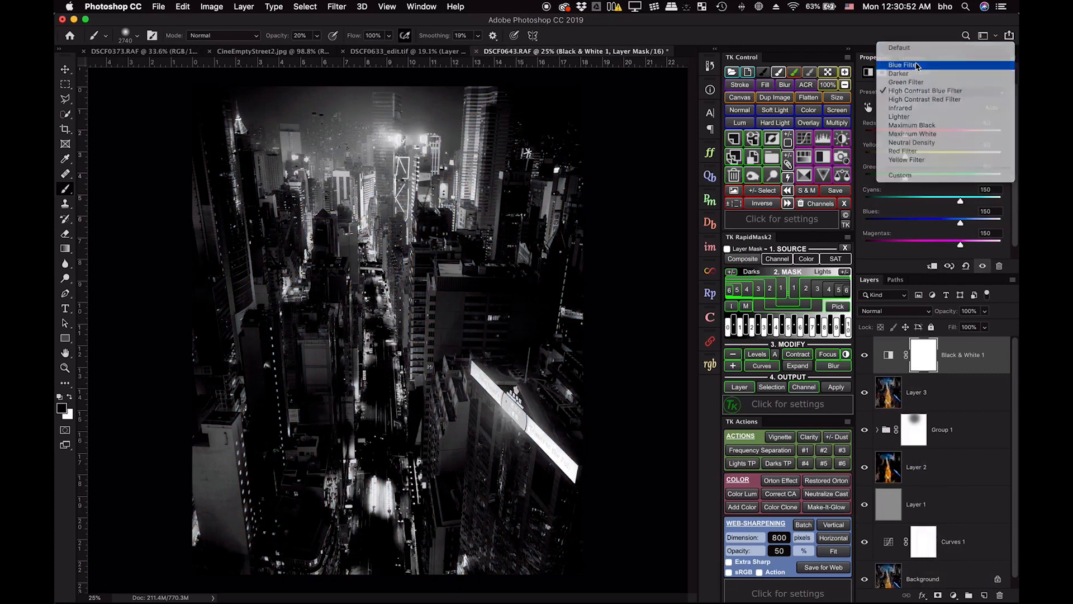
drag(973, 364, 1000, 595)
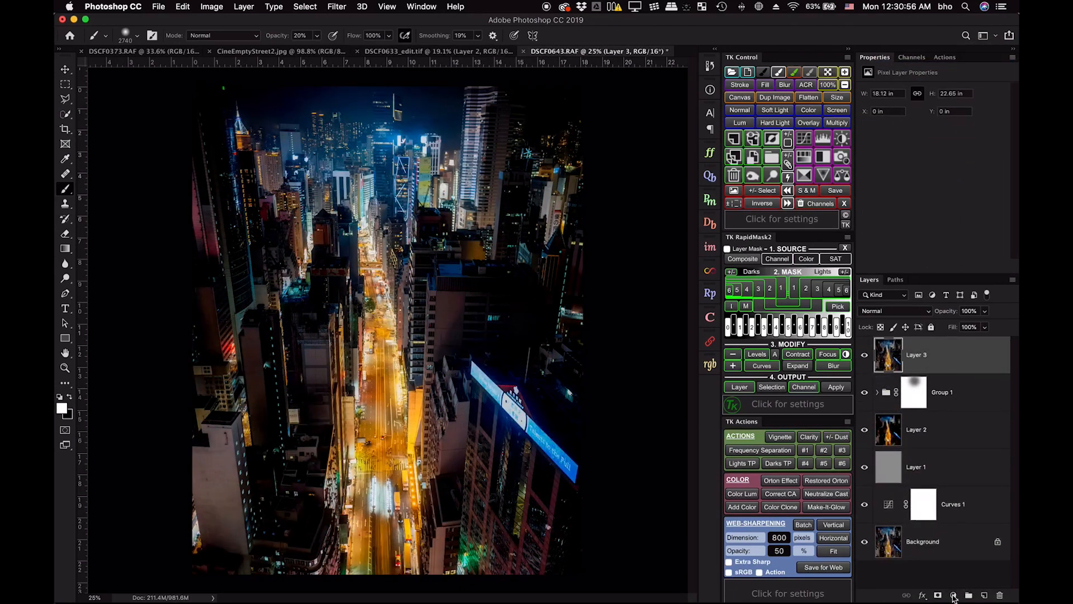
Step: Add a monochrome Channel Mixer adjustment with Red 0, Green +20 and Blue +81
click(954, 594)
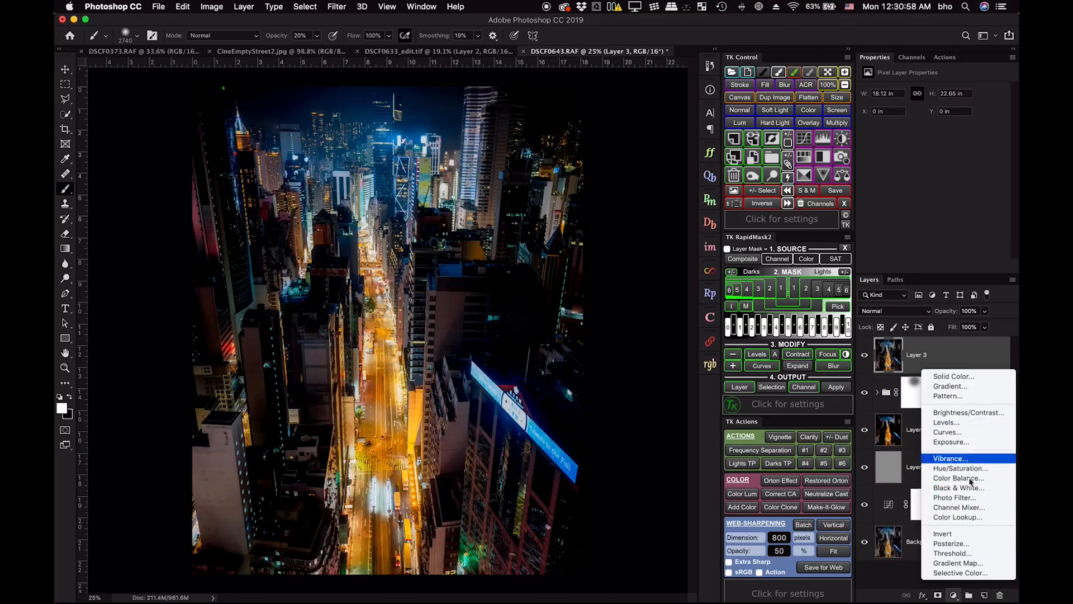
click(959, 507)
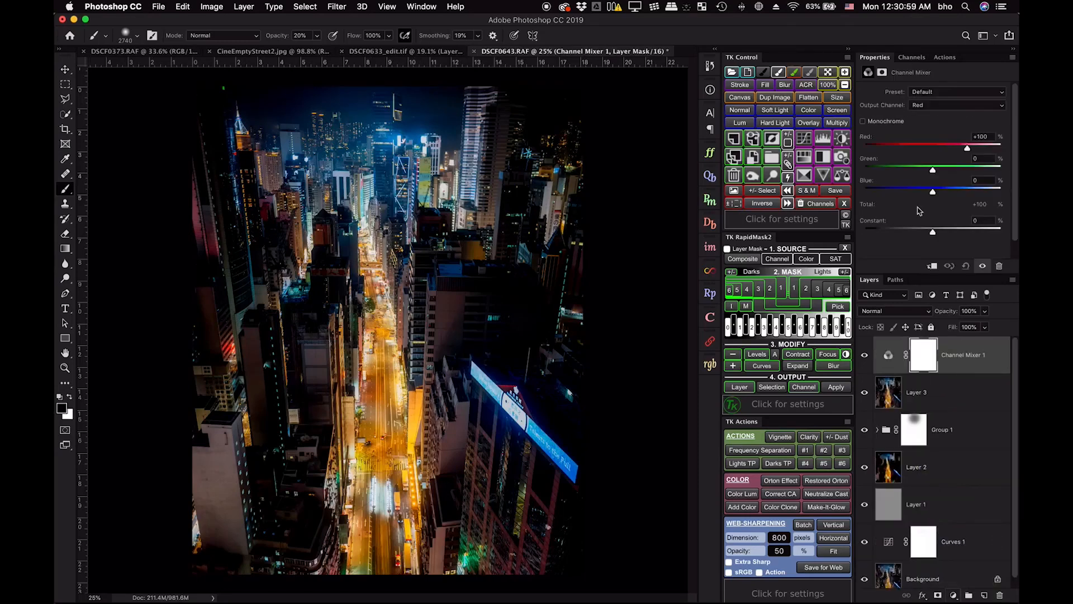
click(950, 91)
click(948, 120)
drag(932, 170, 962, 198)
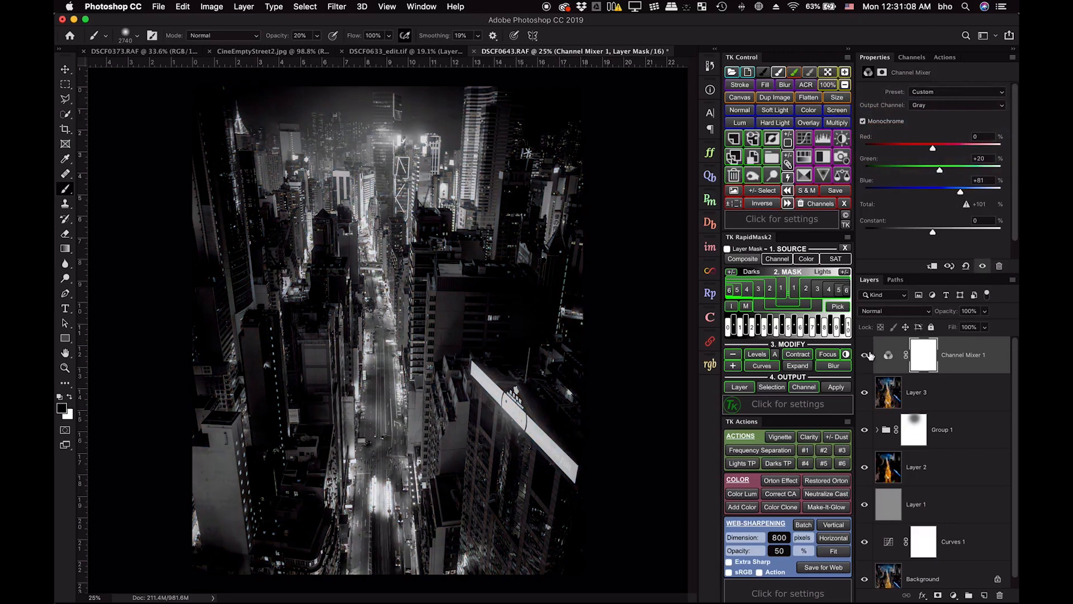
Step: Lower the Channel Mixer layer's opacity to 5%, comparing the photo with the layer off and on
mouse_move(950, 313)
mouse_down()
mouse_move(924, 316)
mouse_move(939, 317)
mouse_up()
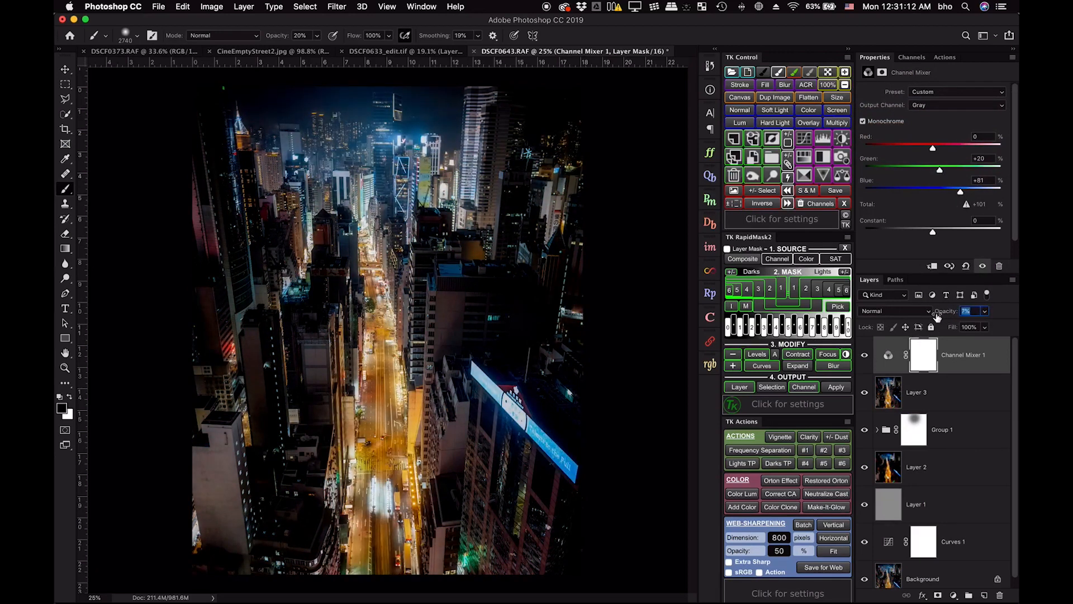
click(865, 355)
click(865, 355)
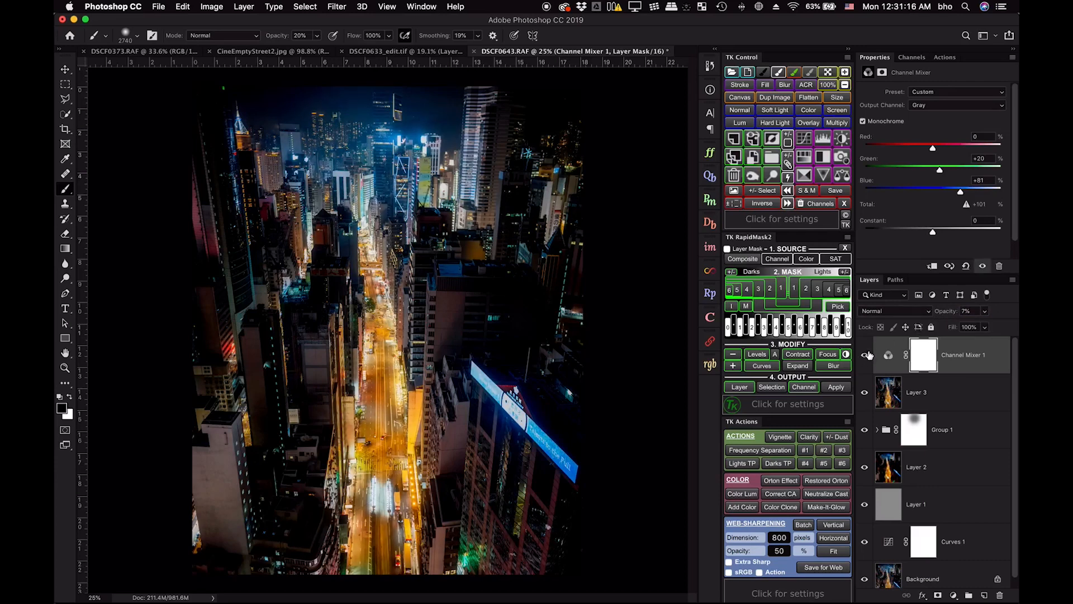
click(866, 355)
click(866, 355)
click(867, 357)
click(867, 360)
drag(947, 313, 942, 324)
Step: Add a Vibrance adjustment above the Channel Mixer layer and raise the vibrance
click(953, 594)
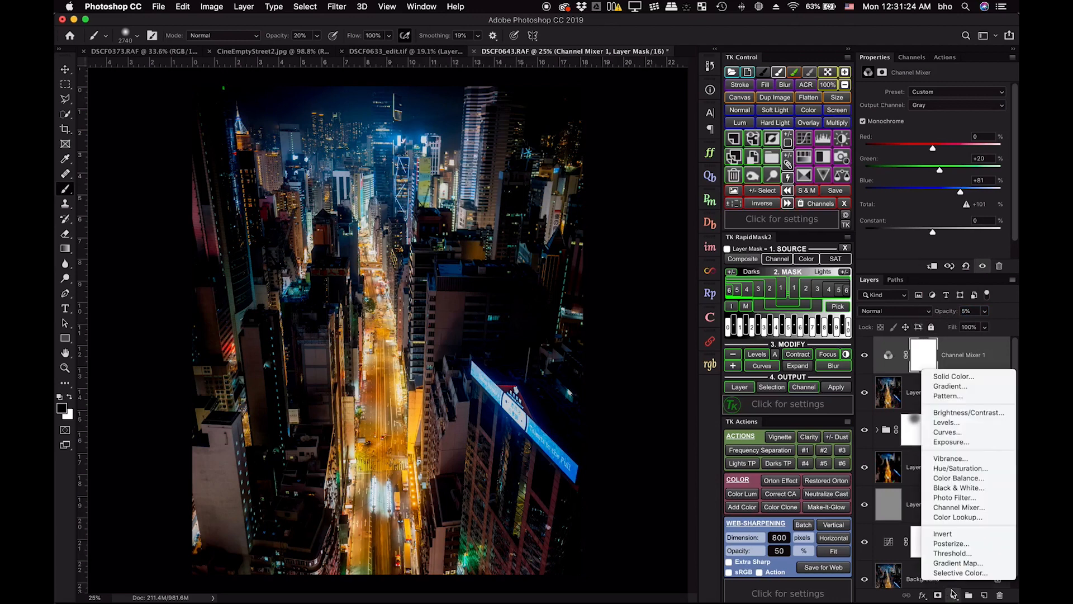
click(961, 459)
drag(932, 104, 959, 103)
Step: Group the Vibrance and Channel Mixer layers and compare the photo with the group off and on
shift+click(971, 389)
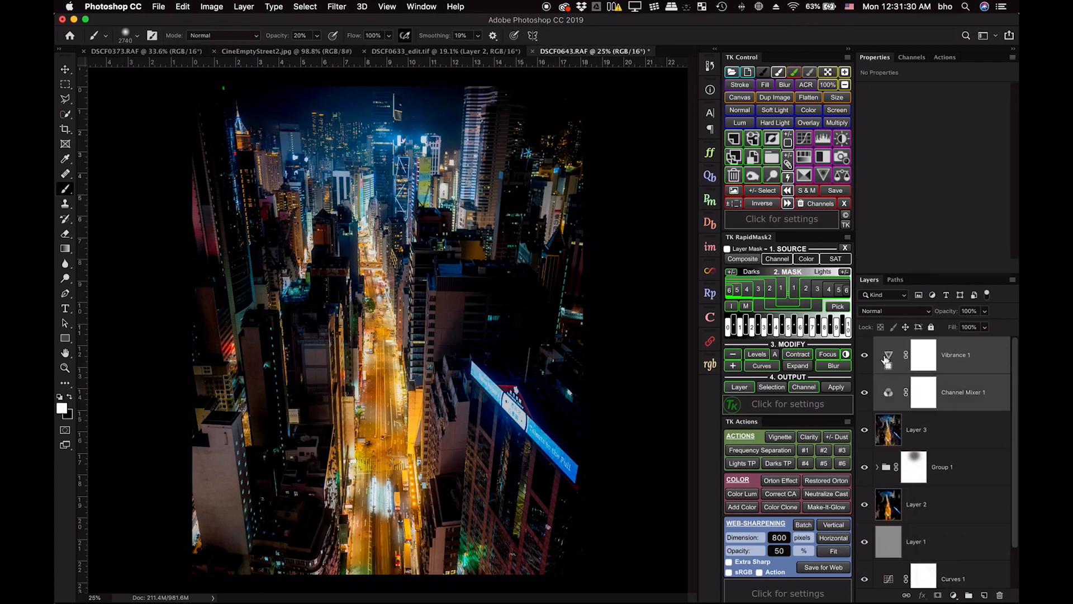
key(super+g)
click(868, 348)
click(869, 351)
click(868, 350)
click(867, 350)
click(867, 350)
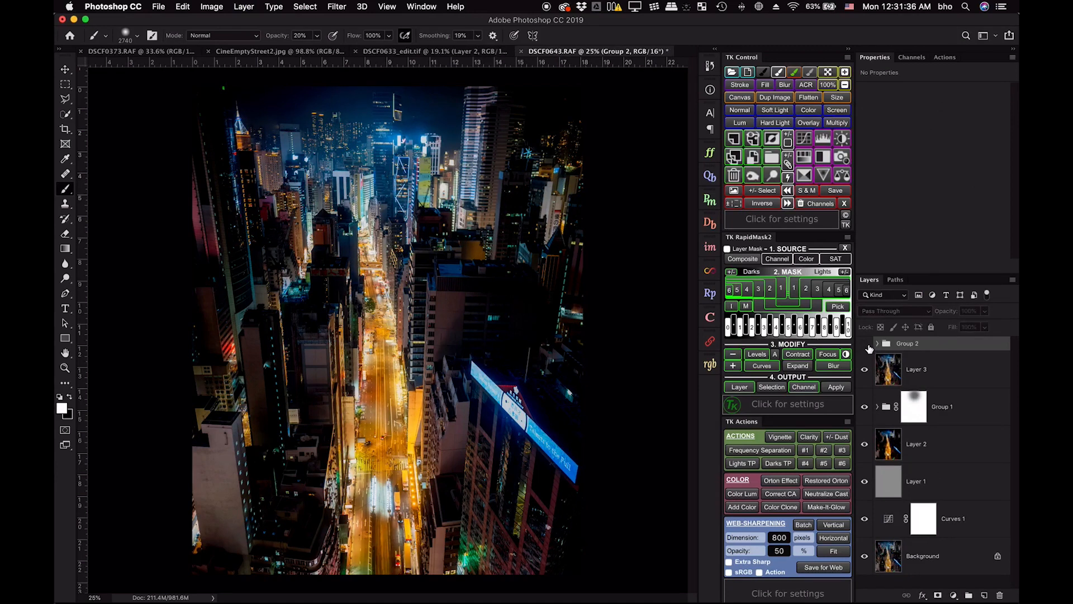
click(868, 350)
click(869, 349)
click(870, 349)
Step: Group every layer above the Background into one group and compare the edited photo with the original
shift+click(961, 519)
key(super+g)
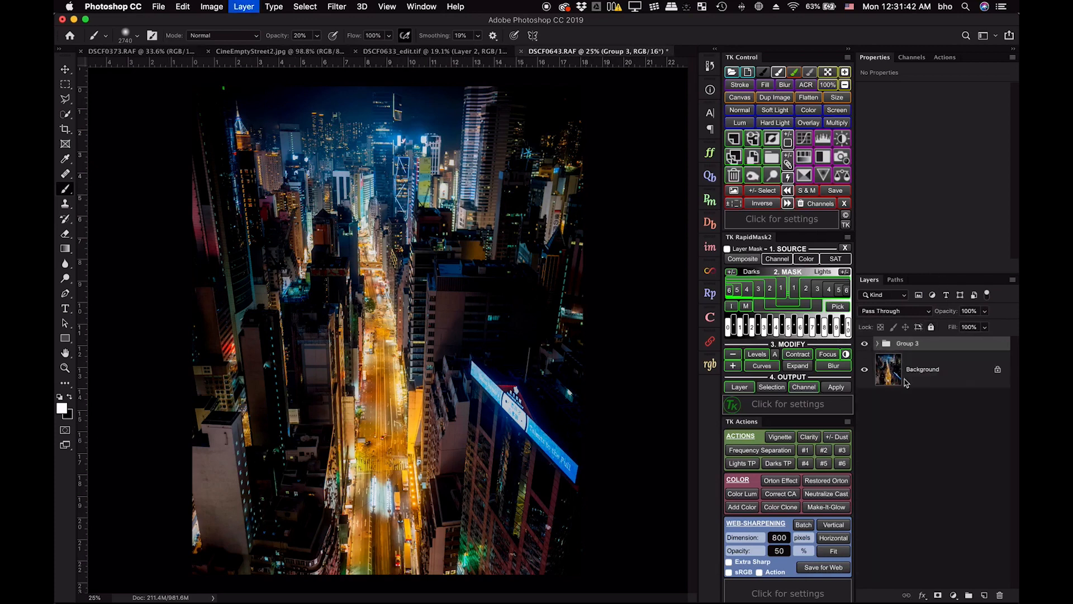
click(867, 348)
click(867, 344)
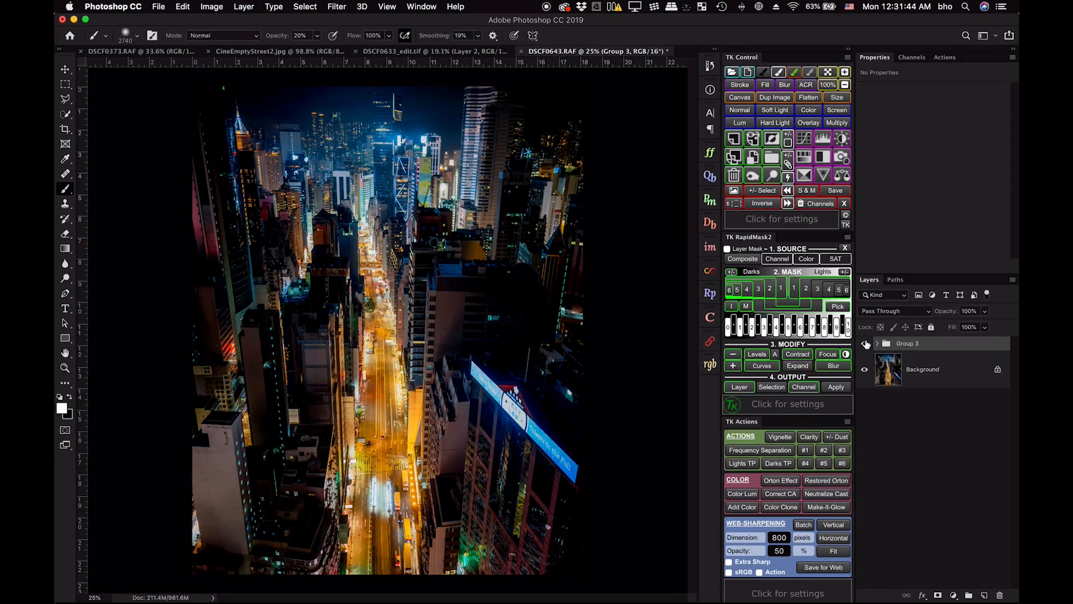
click(867, 344)
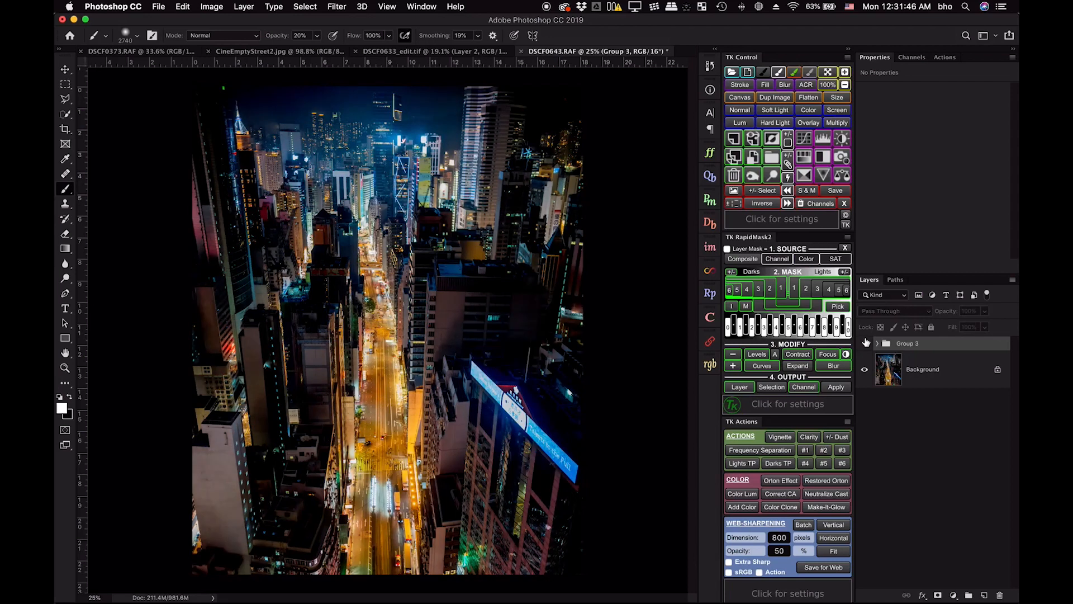
click(867, 344)
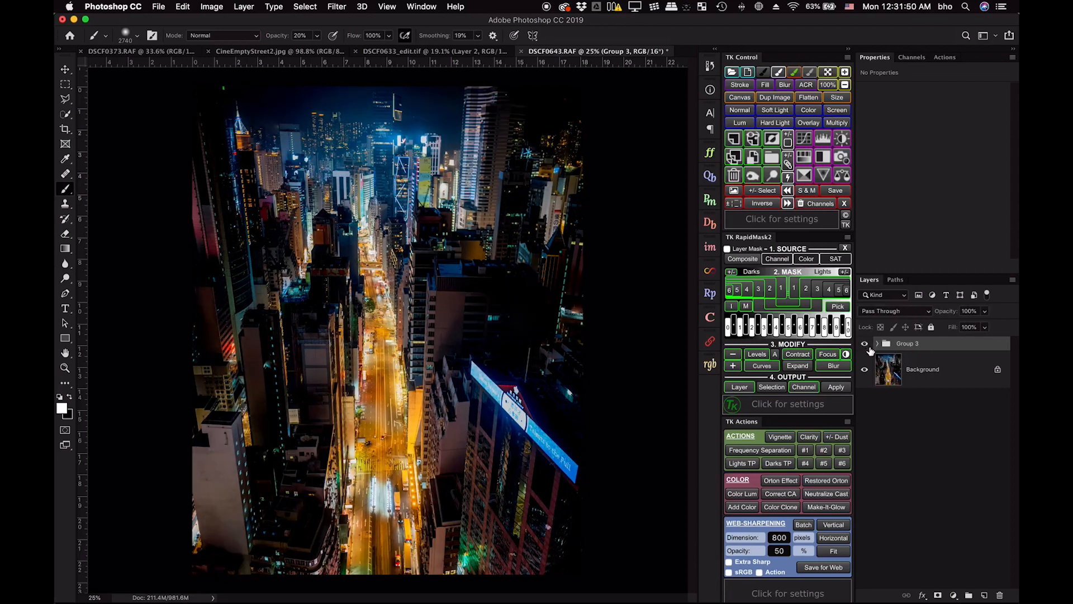
Step: Add a Curves adjustment that darkens the midtones at input 145, output 125, and invert its mask to black
click(952, 594)
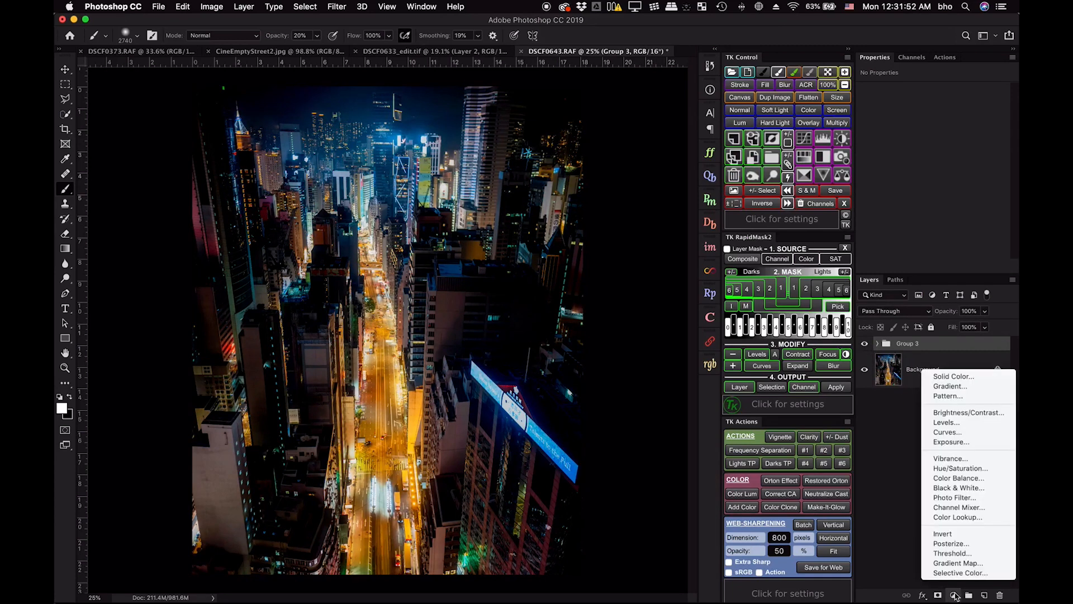
click(915, 403)
mouse_move(950, 171)
mouse_down()
mouse_move(941, 181)
mouse_move(952, 177)
mouse_up()
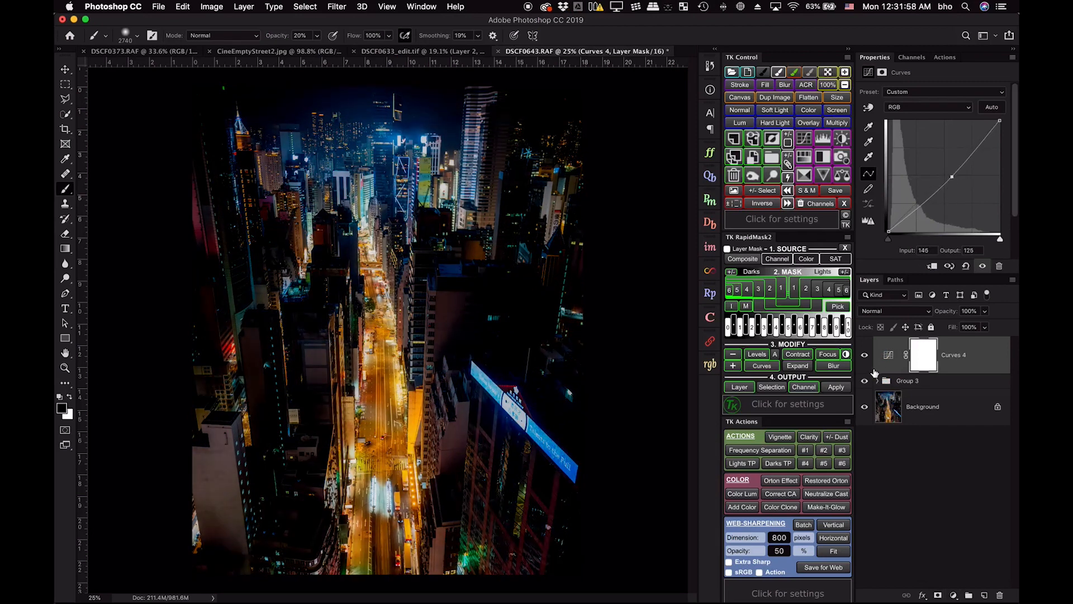
key(super+i)
key(x)
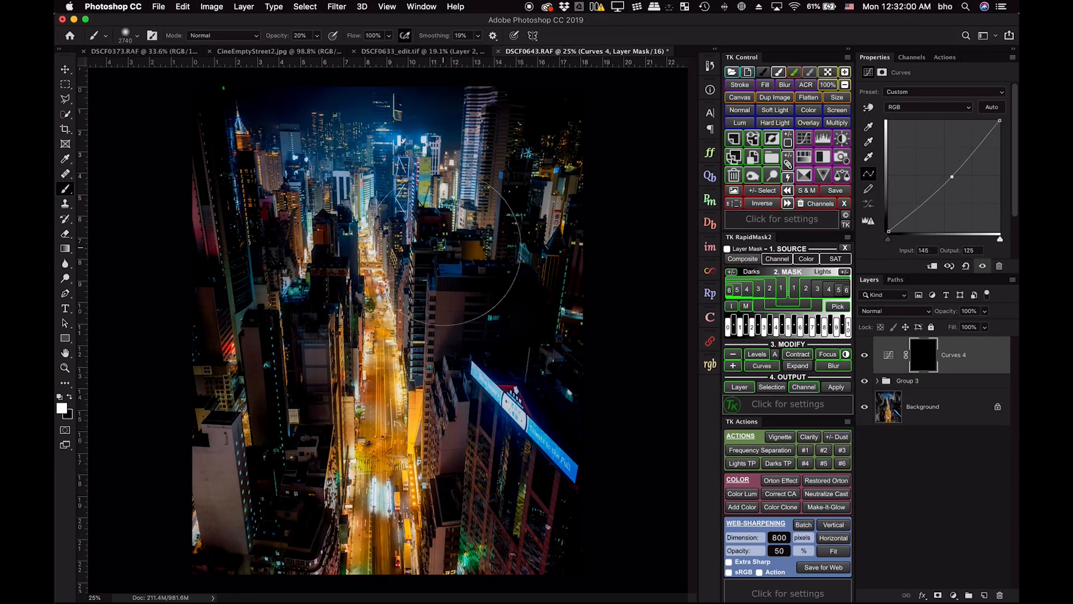
Step: Paint white at 40% brush opacity around the photo's edges on the Curves 4 mask, and compare the darkening off and on
mouse_move(267, 150)
mouse_down()
mouse_move(201, 137)
mouse_move(240, 170)
mouse_move(242, 136)
mouse_up()
key(shift+3)
key(shift+0)
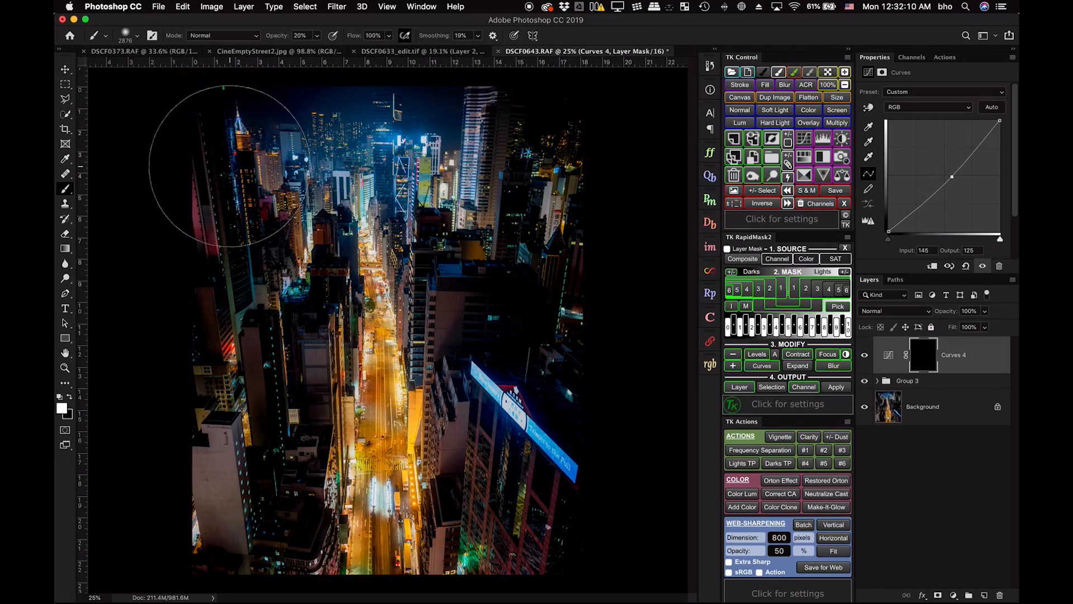
key(4)
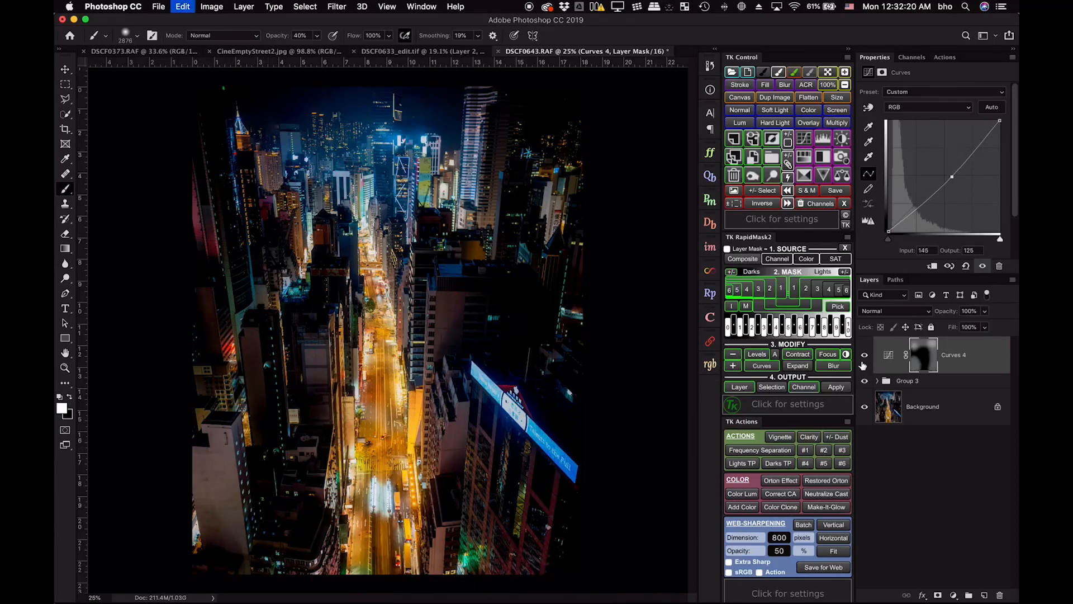
key(super+z)
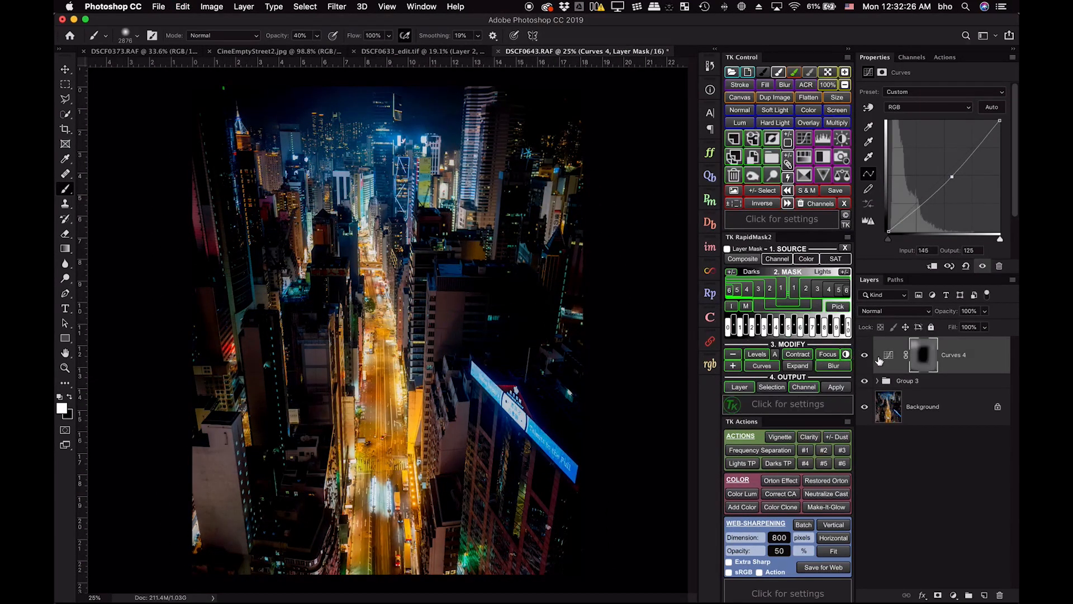
click(866, 357)
click(866, 359)
click(867, 360)
Step: Group Curves 4 with Group 3 and compare the finished edit with the Background
shift+click(925, 385)
key(super+g)
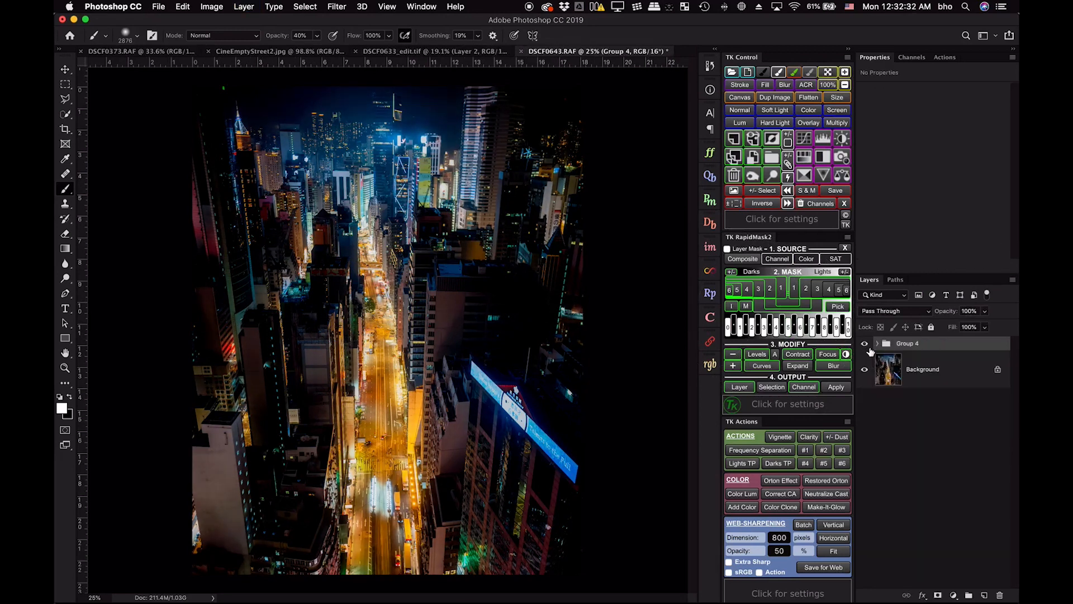
click(868, 346)
click(866, 345)
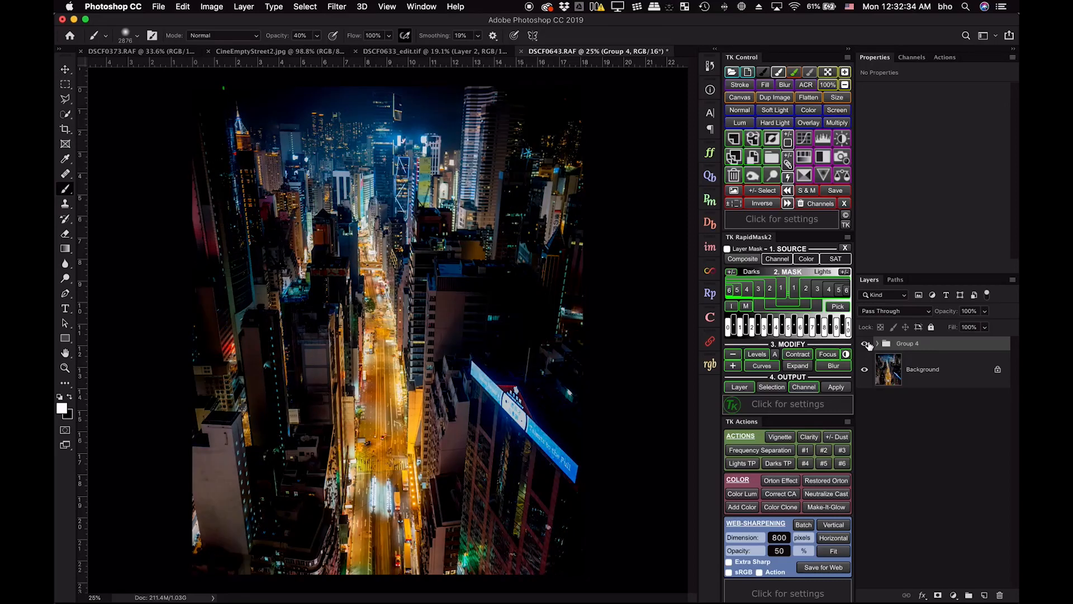